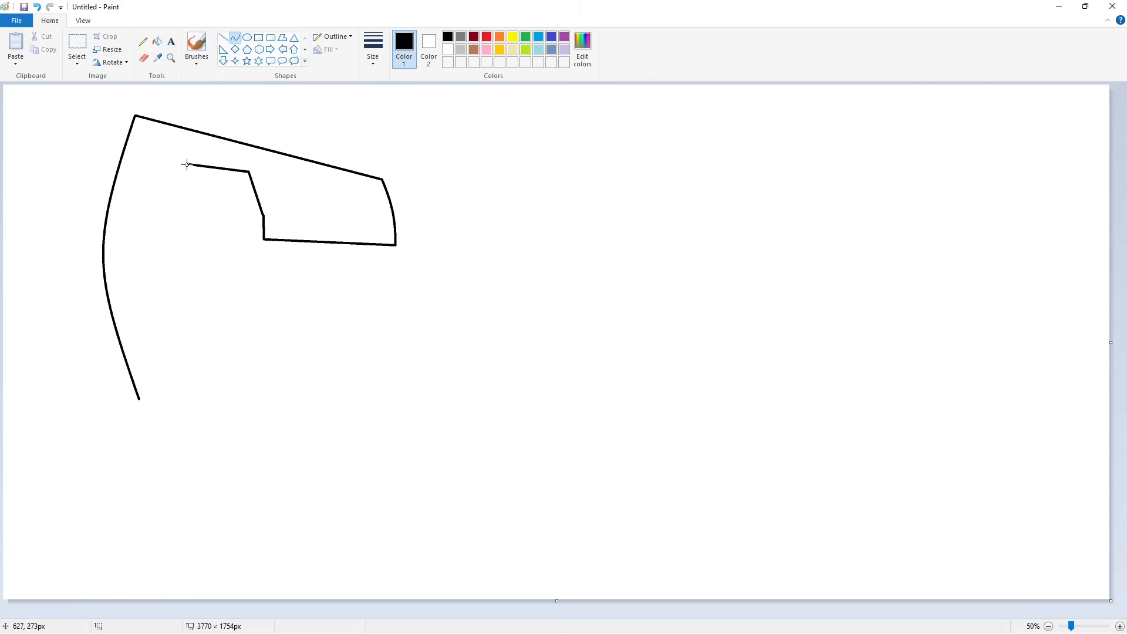
- Draw the large G's inner left edge as an outward-bowed curve and its lower outer edge as a straight line
drag(186, 164, 187, 347)
drag(187, 256, 155, 256)
click(223, 38)
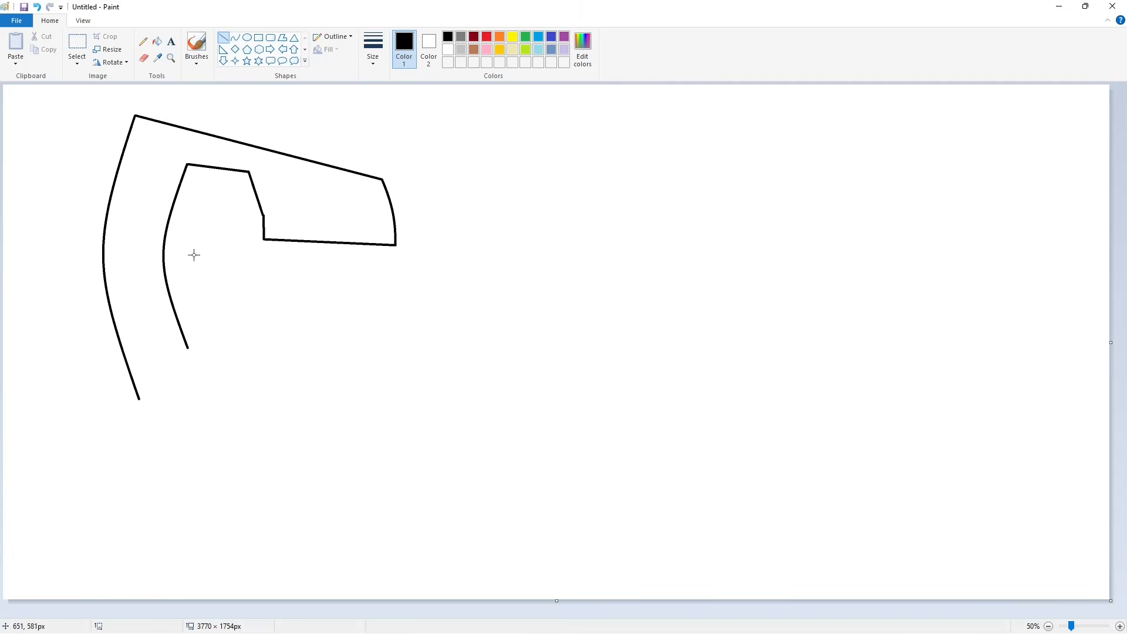
mouse_move(139, 399)
mouse_down()
mouse_move(382, 355)
mouse_move(393, 273)
mouse_up()
click(234, 38)
drag(385, 317, 393, 303)
click(472, 301)
click(223, 37)
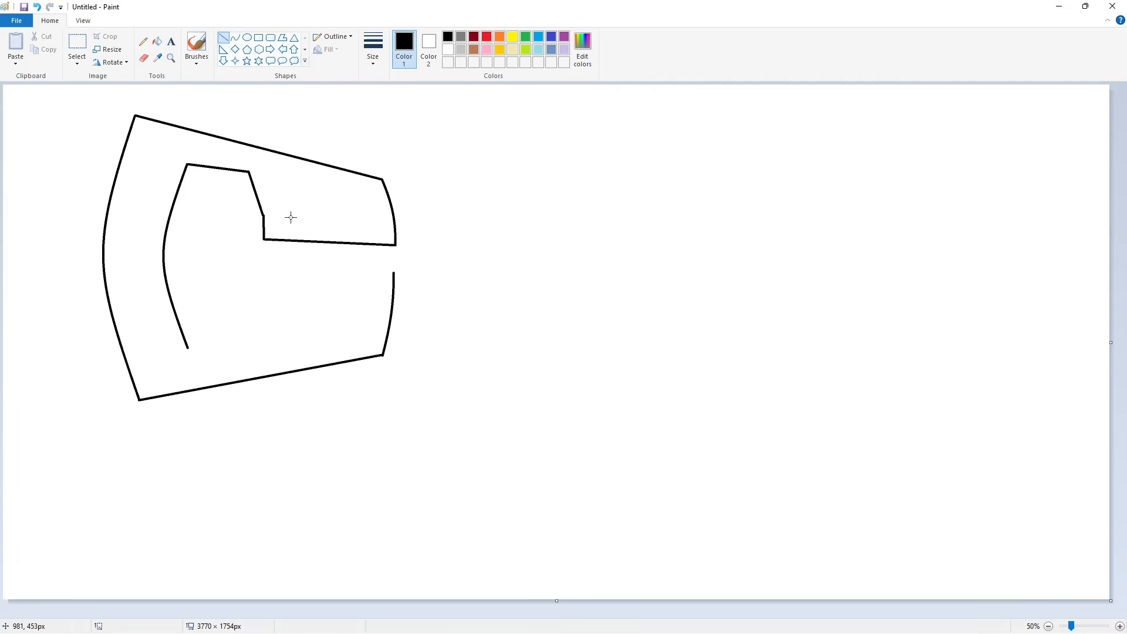
key(ctrl+z)
- Draw a slightly bowed curve rising from the end of the G's lower edge to form its lower-right side
click(235, 37)
drag(381, 354, 395, 273)
drag(384, 323, 390, 316)
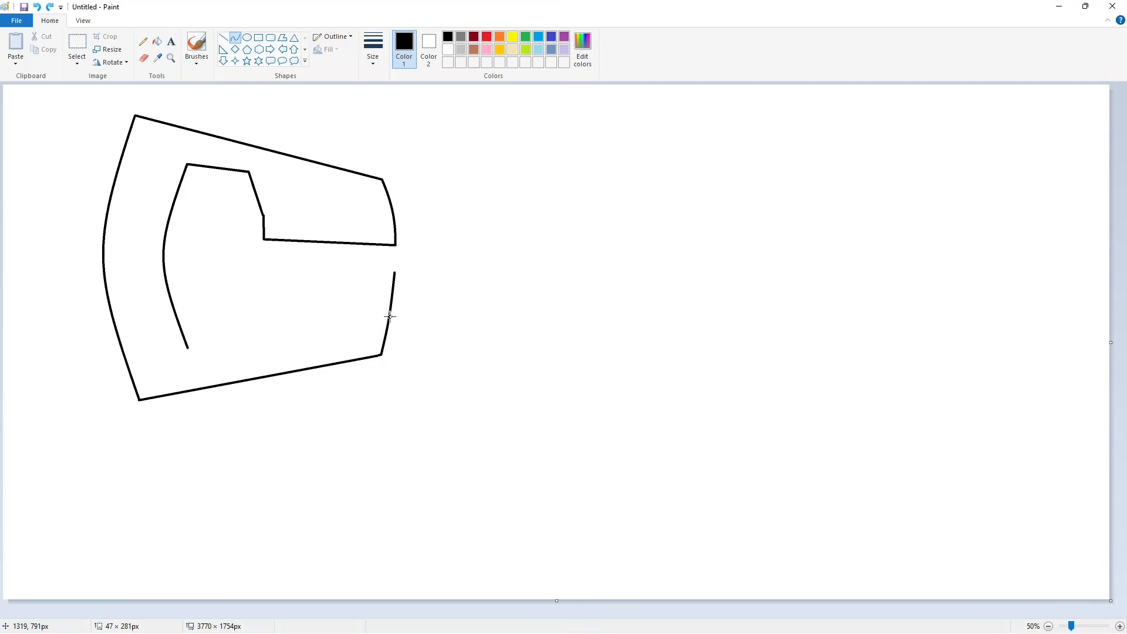
click(473, 324)
- Close the G's outline with straight lines for its crossbar and lower inner edges, and fill the letter black
click(223, 37)
mouse_move(394, 272)
mouse_down()
mouse_move(209, 260)
mouse_move(209, 286)
mouse_move(267, 287)
mouse_move(263, 332)
mouse_up()
click(435, 262)
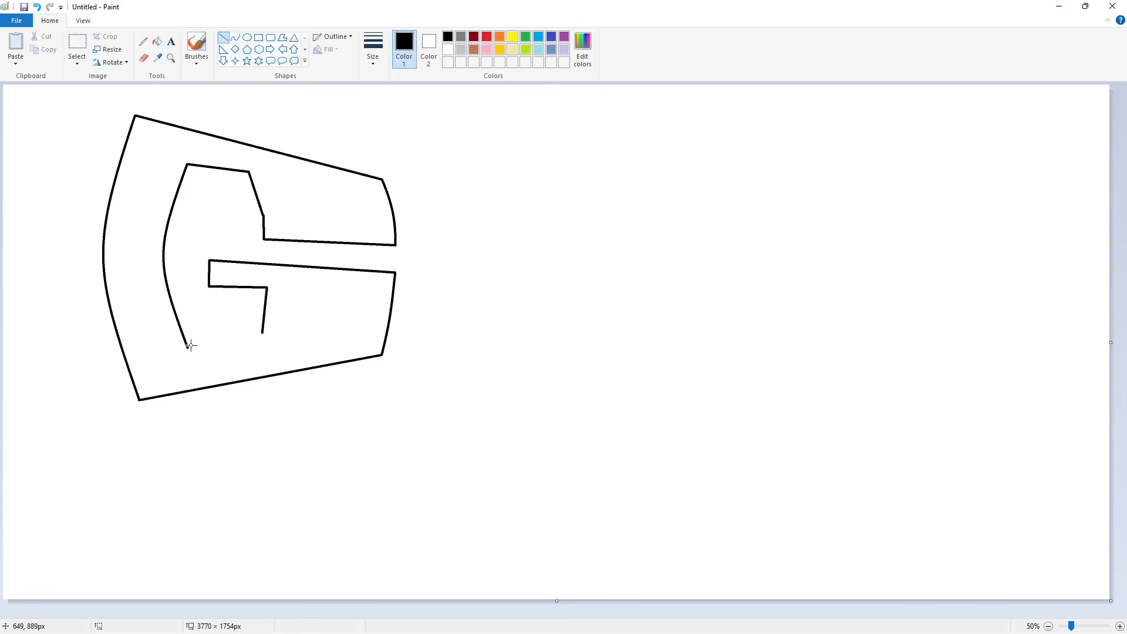
drag(191, 346, 262, 333)
click(157, 41)
click(147, 158)
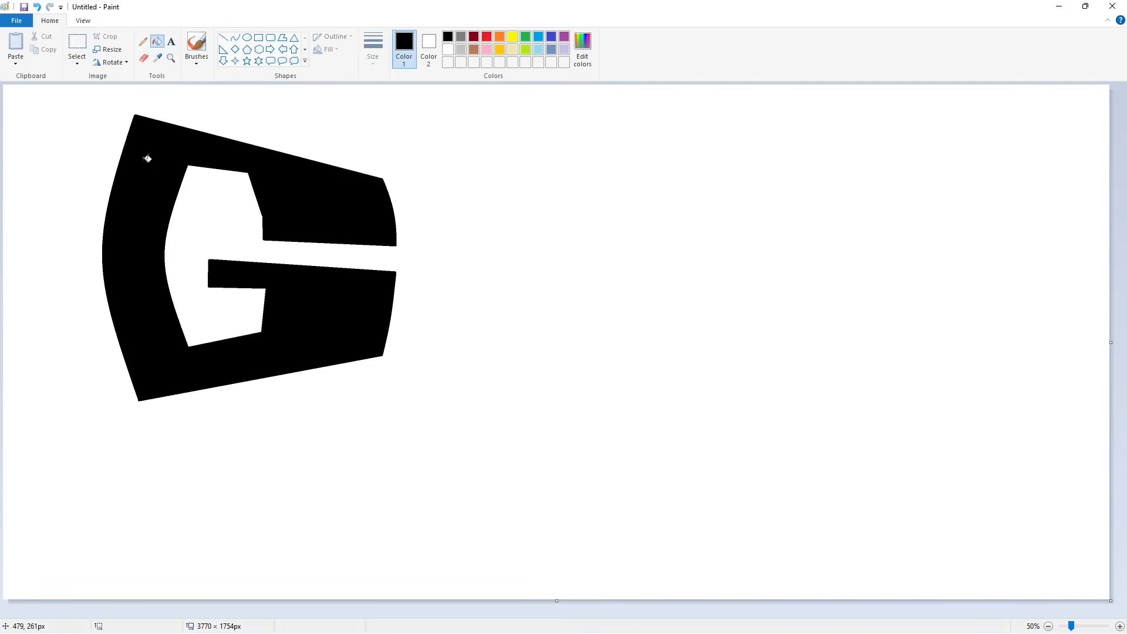
- Draw the angular outline of a small letter R with straight lines beside the G and start its inner opening
click(223, 37)
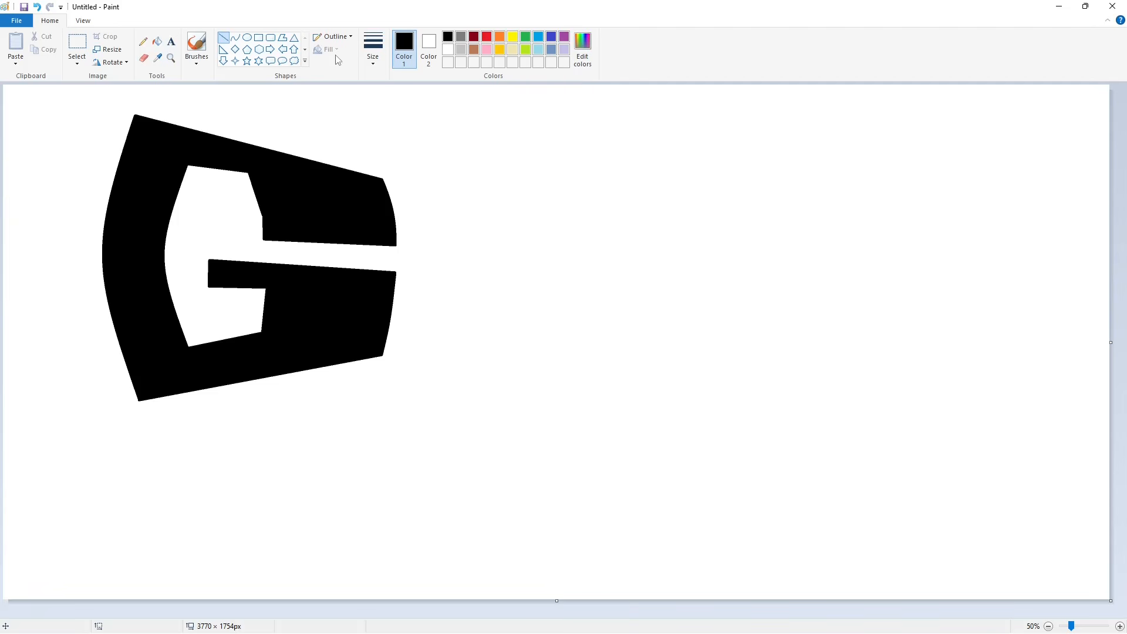
mouse_move(405, 249)
mouse_down()
mouse_move(404, 341)
mouse_move(423, 246)
mouse_move(460, 251)
mouse_move(456, 304)
mouse_up()
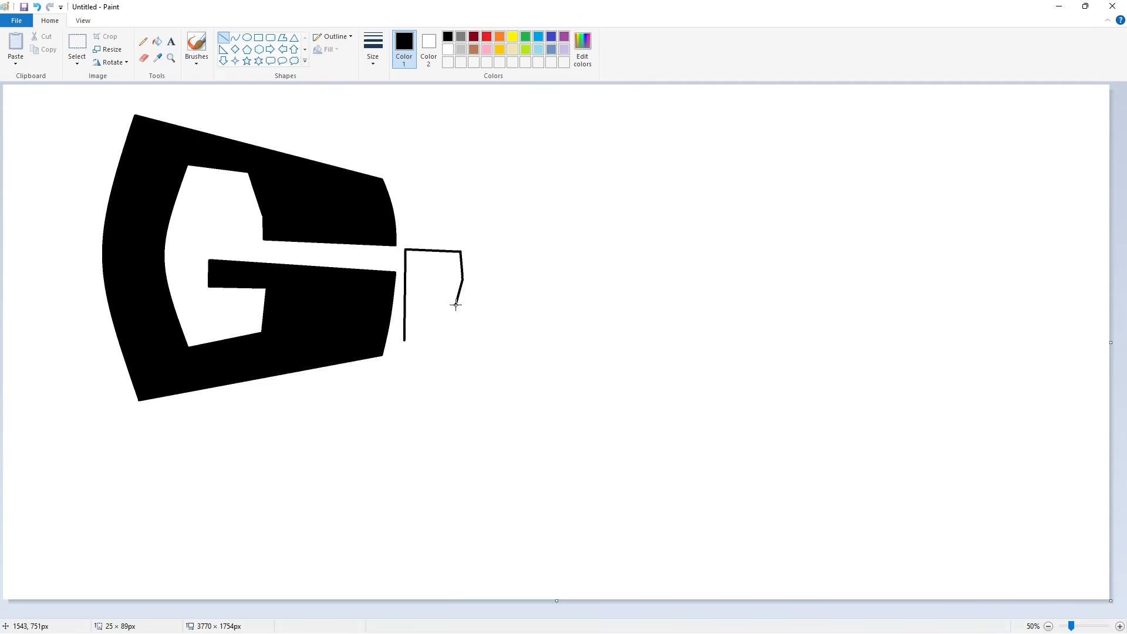
mouse_move(406, 340)
mouse_down()
mouse_move(424, 341)
mouse_move(425, 306)
mouse_move(440, 344)
mouse_up()
drag(440, 344, 461, 343)
mouse_move(462, 342)
mouse_down()
mouse_move(451, 306)
mouse_move(423, 297)
mouse_up()
key(ctrl+z)
click(535, 305)
click(235, 37)
drag(488, 272, 426, 272)
click(223, 37)
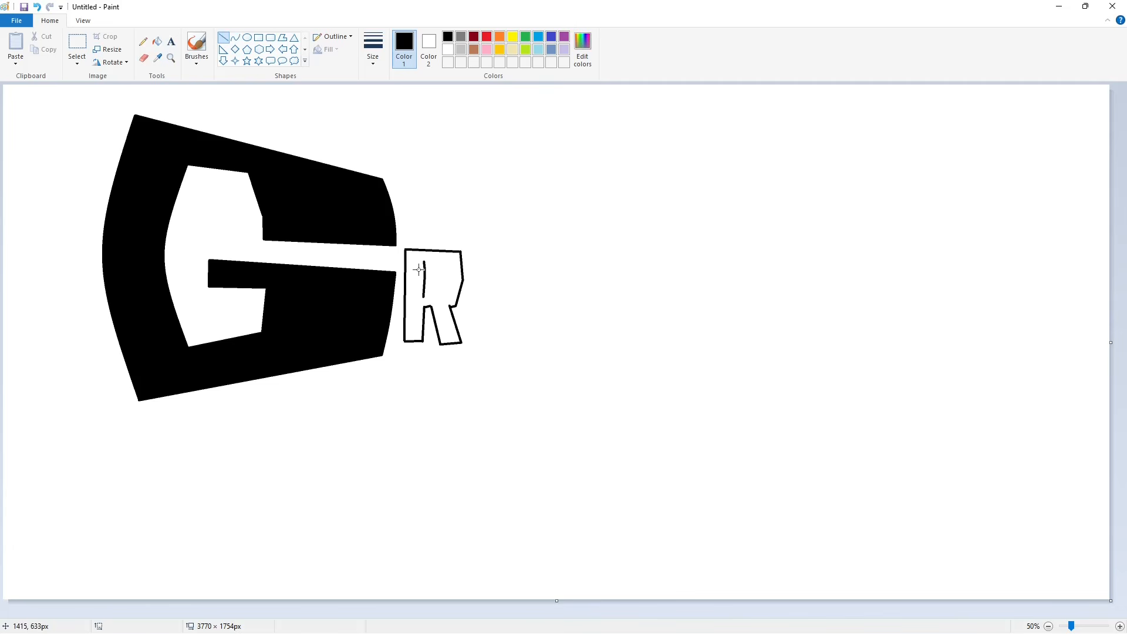
- Finish the R's inner opening and fill the letter black
click(235, 37)
click(442, 278)
click(157, 41)
click(414, 279)
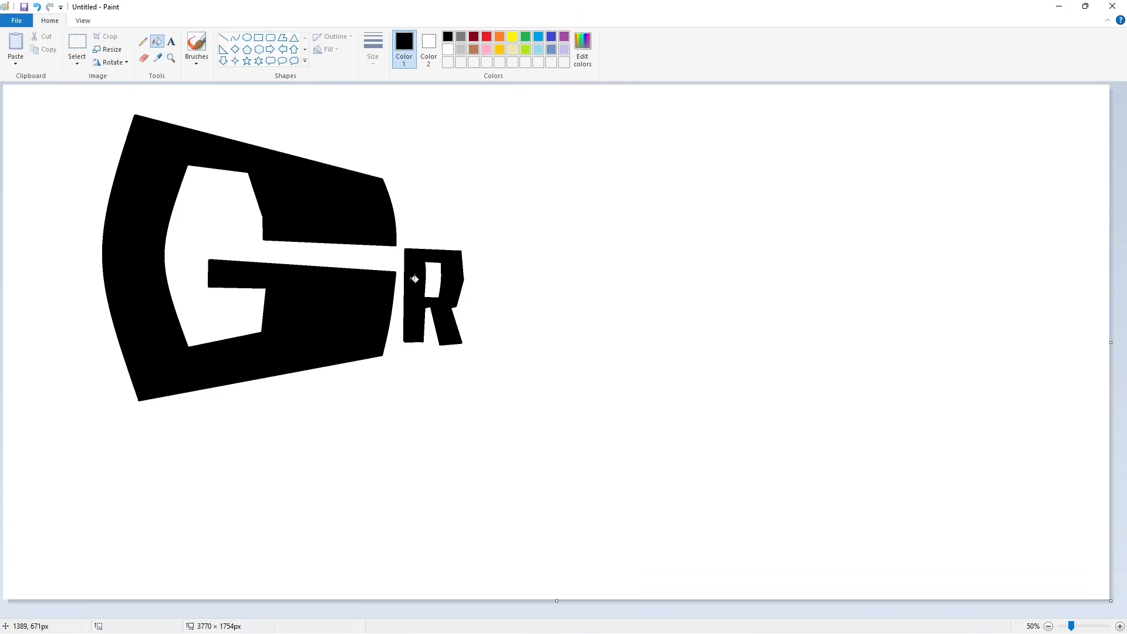
- Draw an outward-bowed curve beside the R as the left side of a letter O, undoing any stray mark
click(235, 37)
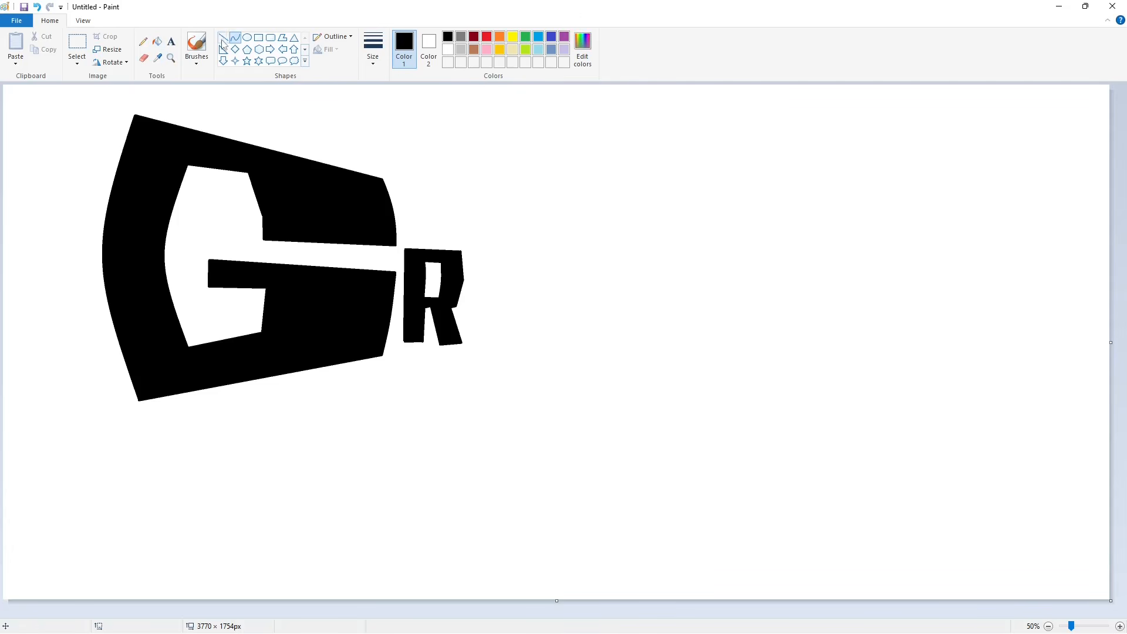
drag(473, 257, 471, 346)
drag(468, 305, 464, 304)
click(465, 304)
click(636, 307)
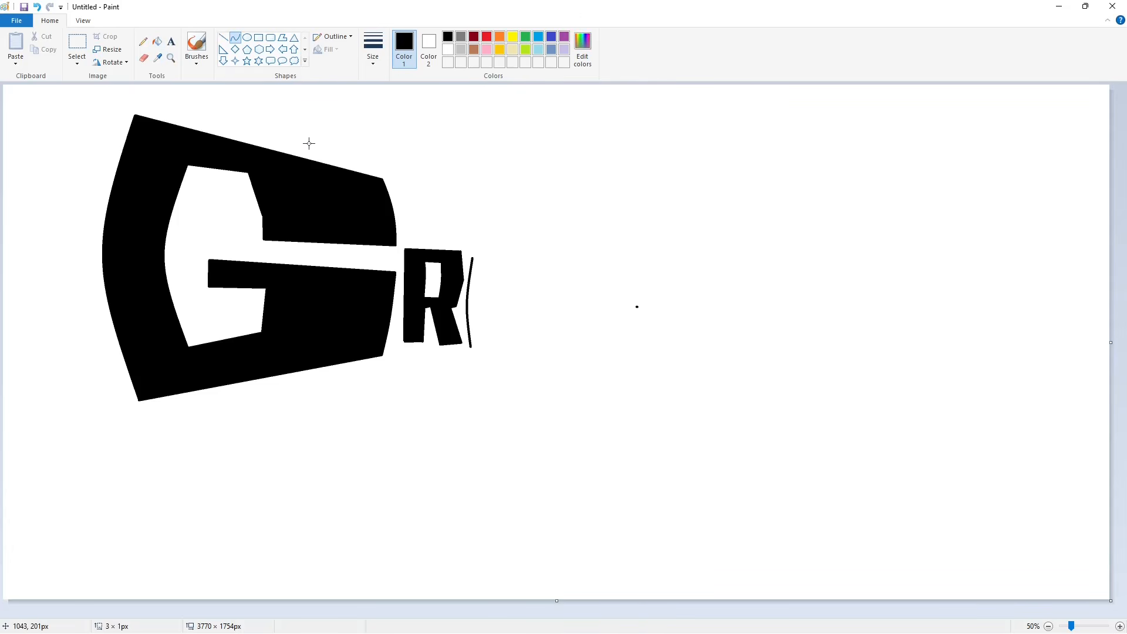
key(ctrl+z)
- Complete the O's outline with straight top and bottom edges and an outward-bowed right side
click(224, 37)
mouse_move(473, 257)
mouse_down()
mouse_move(522, 259)
mouse_move(521, 351)
mouse_up()
click(234, 37)
drag(522, 304, 527, 304)
click(223, 37)
drag(471, 347, 522, 352)
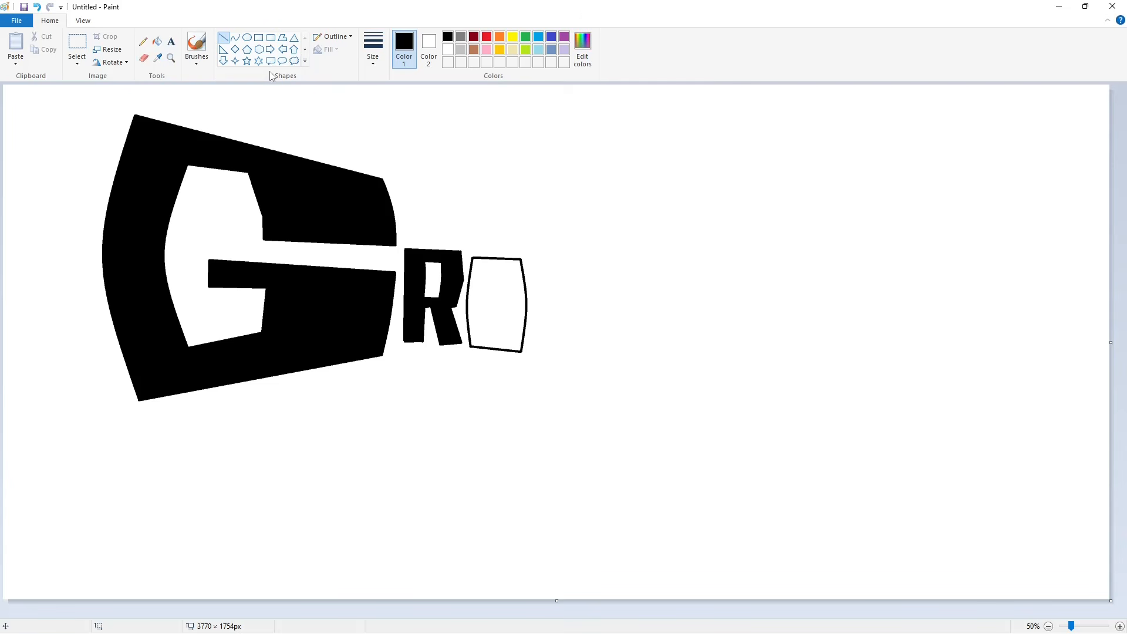
- Draw a narrow rectangular opening inside the O and fill the letter black
mouse_move(490, 277)
mouse_down()
mouse_move(490, 332)
mouse_move(502, 277)
mouse_move(502, 333)
mouse_up()
click(157, 41)
click(478, 305)
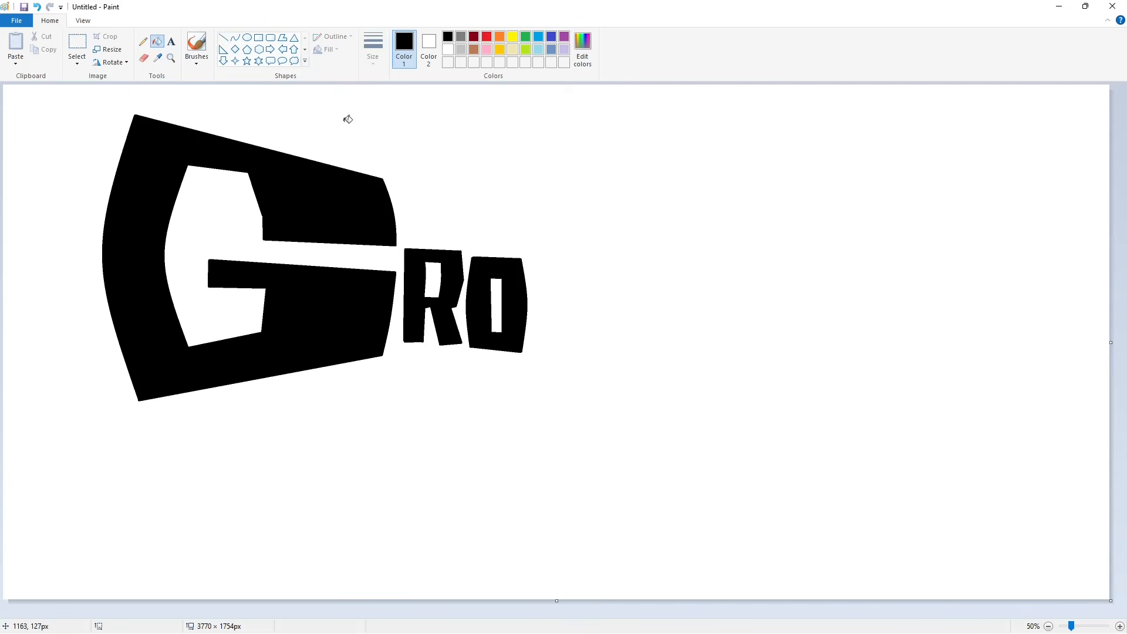
- Draw an angular letter S after the O as a closed polygon and fill it black
click(282, 37)
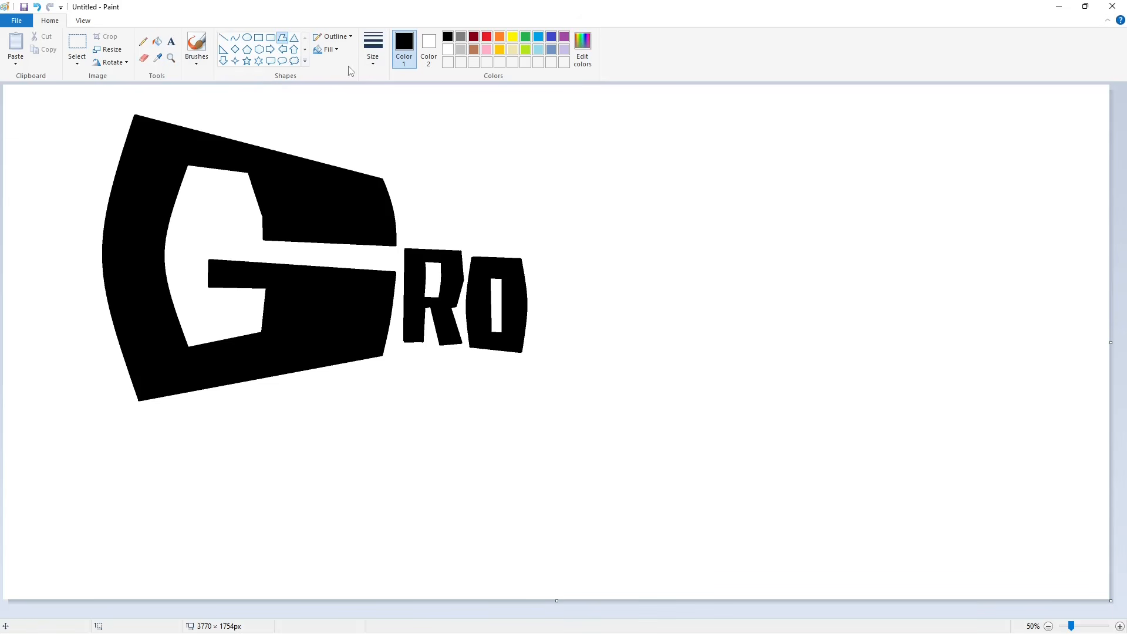
drag(590, 259, 540, 253)
click(533, 287)
click(568, 317)
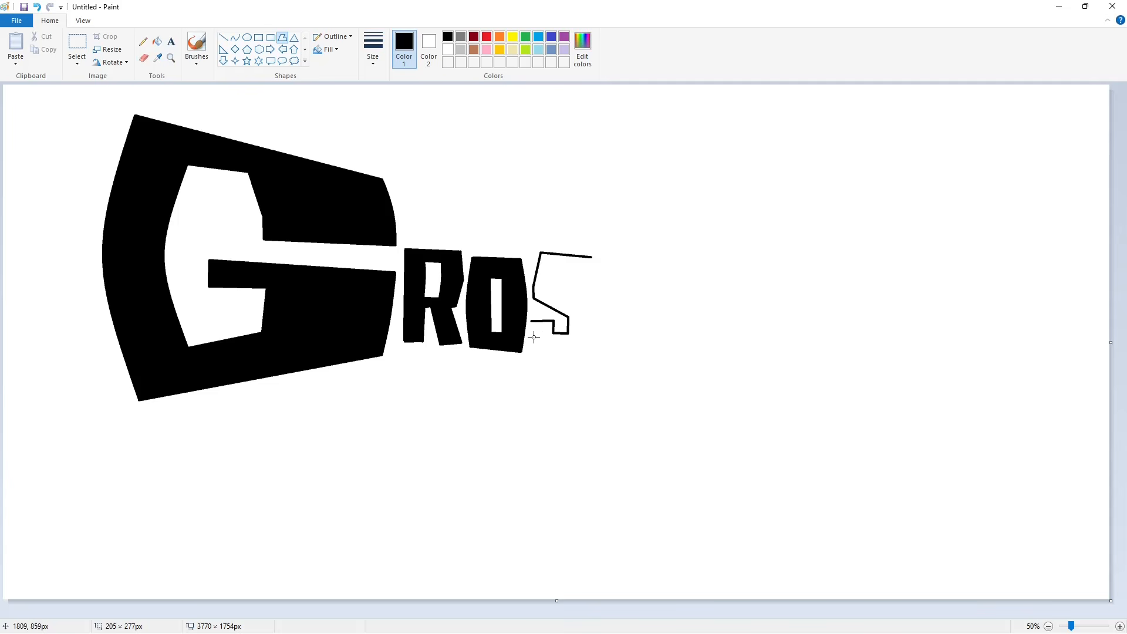
click(532, 355)
click(589, 356)
click(591, 258)
click(158, 41)
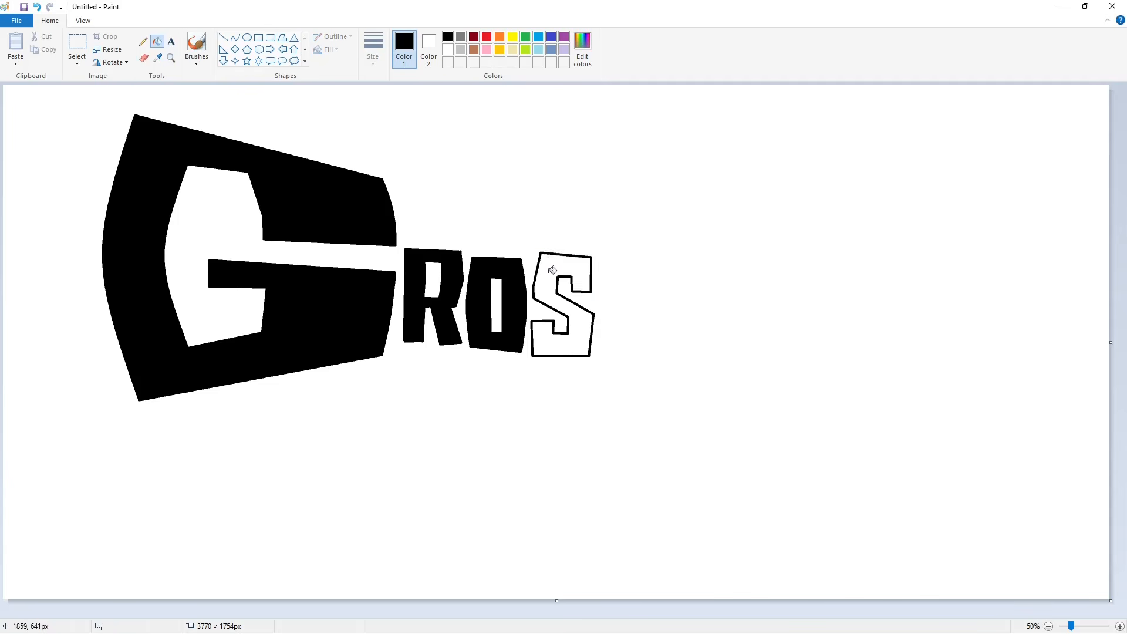
click(551, 271)
- Draw a second angular letter S beside the first as a closed polygon and fill it black
click(282, 37)
drag(648, 263, 605, 265)
click(600, 305)
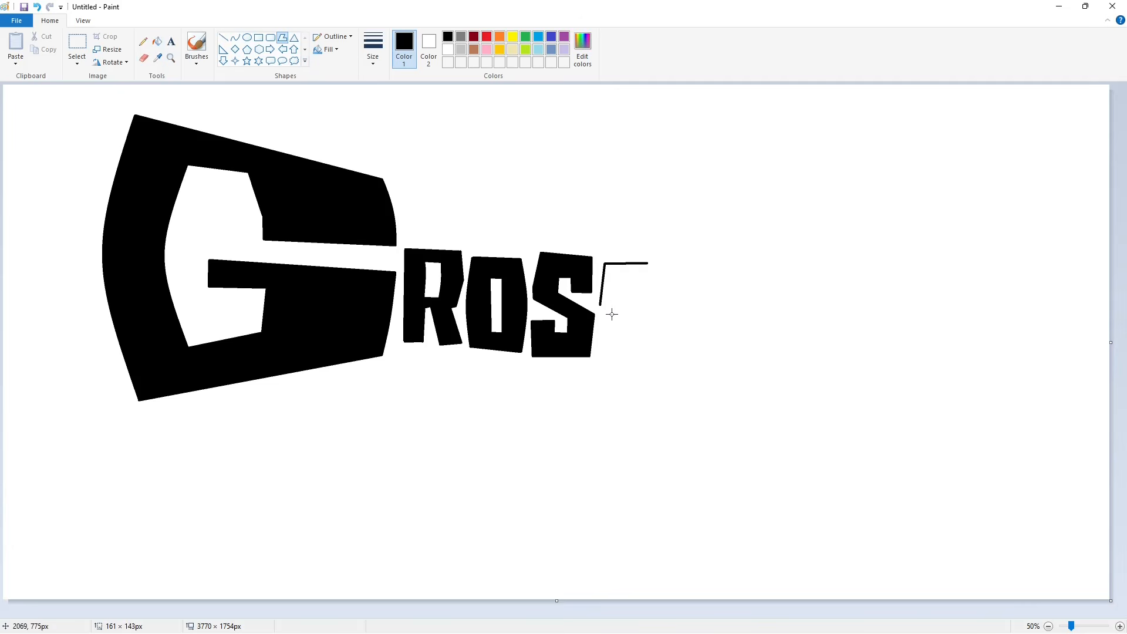
click(633, 319)
click(648, 356)
click(621, 299)
click(620, 283)
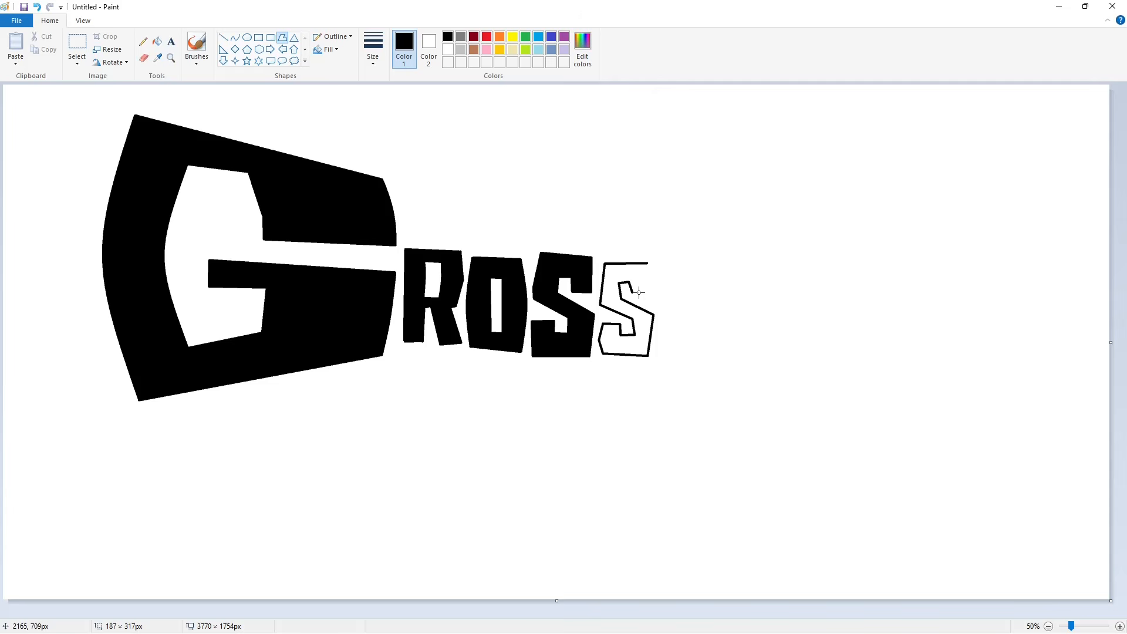
click(647, 263)
click(156, 42)
click(634, 274)
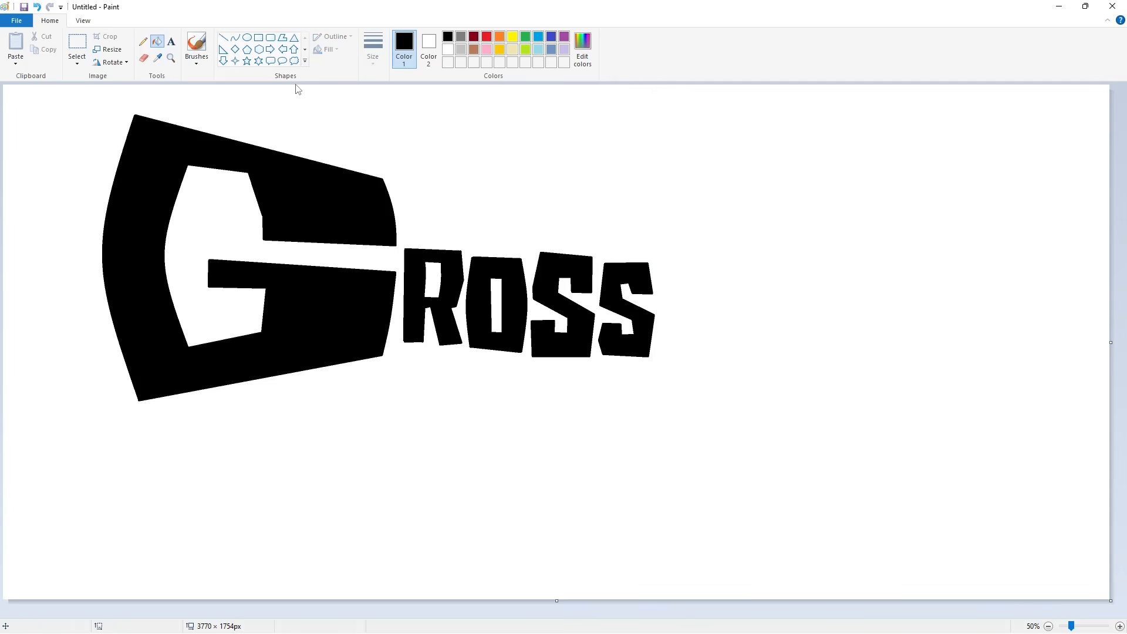
- Draw the six-sided outline of a letter O after the second S with the Polygon tool
click(282, 37)
drag(665, 257, 666, 346)
click(723, 347)
click(729, 286)
click(722, 257)
click(667, 257)
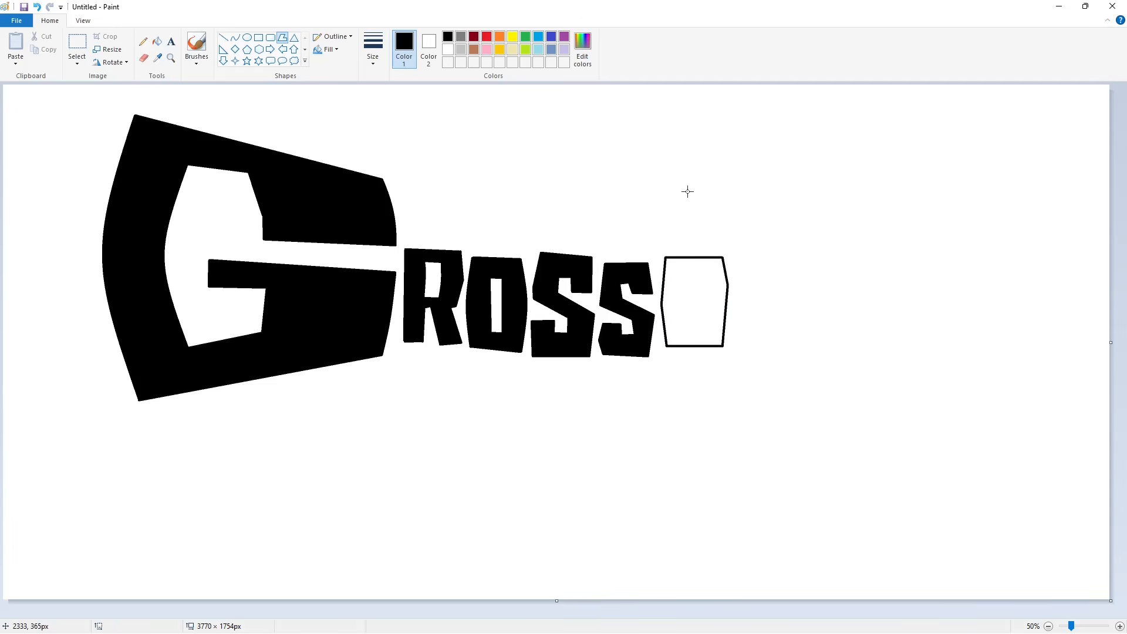
- Draw a narrow rectangular polygon inside the second O as its opening and fill the letter black
drag(685, 273, 686, 328)
click(699, 326)
click(701, 274)
click(684, 273)
click(157, 41)
click(673, 289)
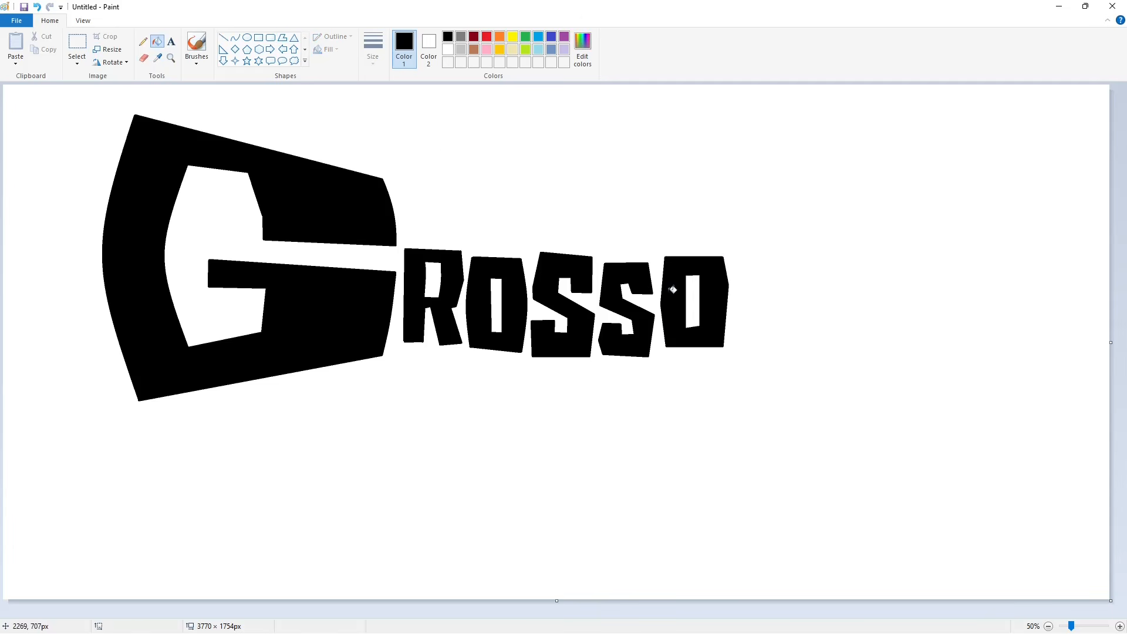
click(282, 38)
drag(734, 261, 739, 355)
click(785, 352)
click(756, 260)
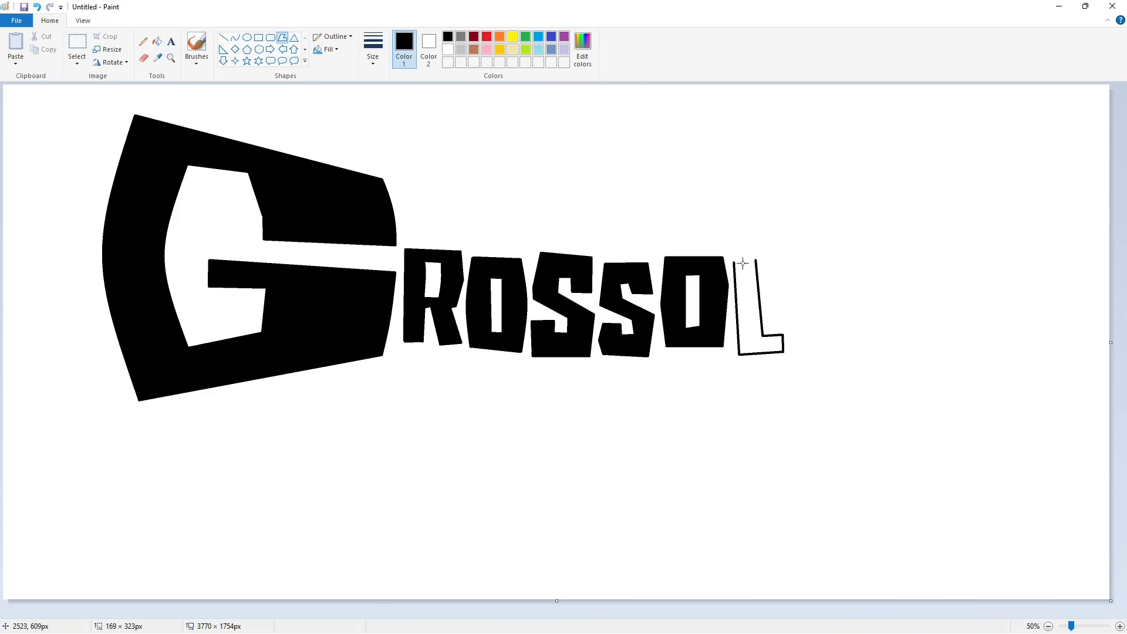
click(734, 261)
click(156, 41)
click(759, 322)
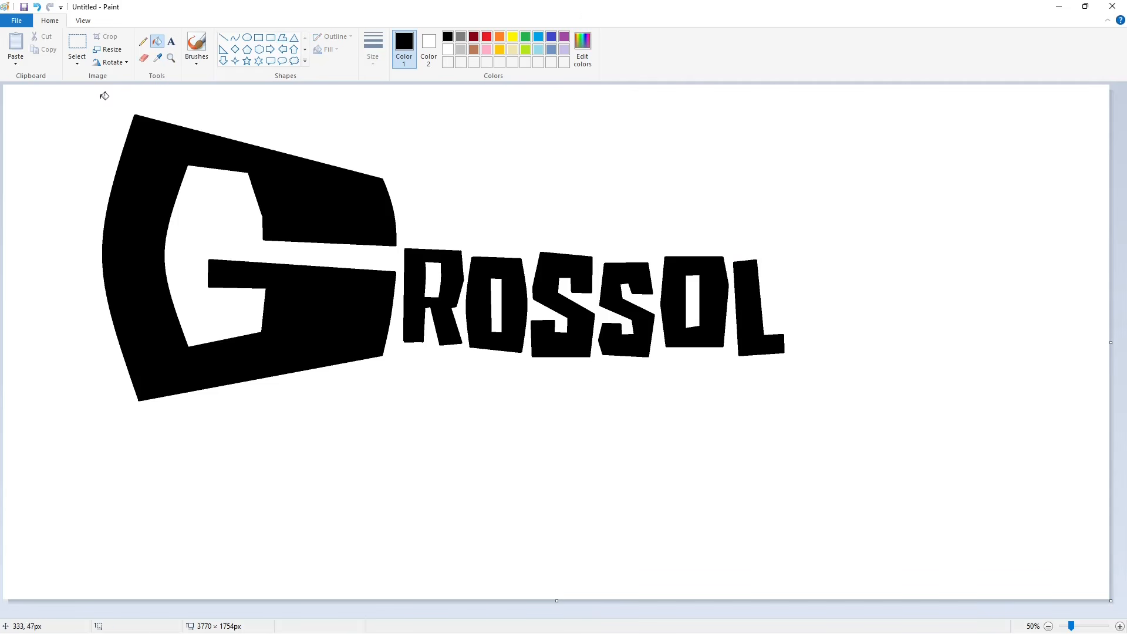
key(ctrl+z)
key(ctrl+z)
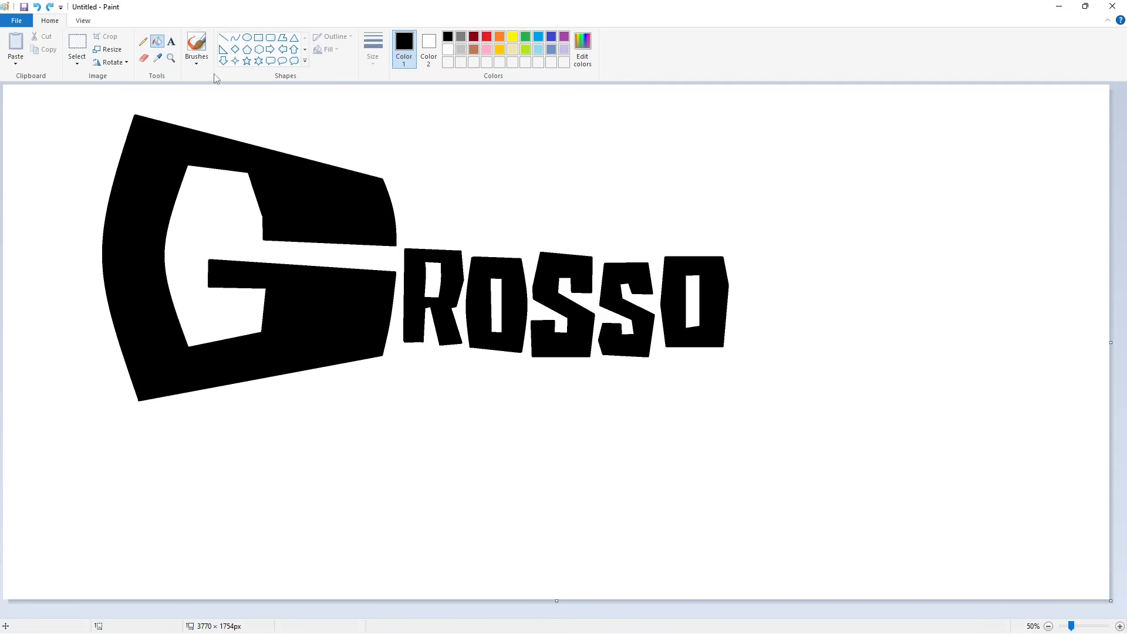
- Draw a slightly slanted letter L after the second O as a closed polygon, leaving a small gap, and fill it black
click(282, 38)
drag(735, 261, 740, 357)
click(784, 352)
click(783, 334)
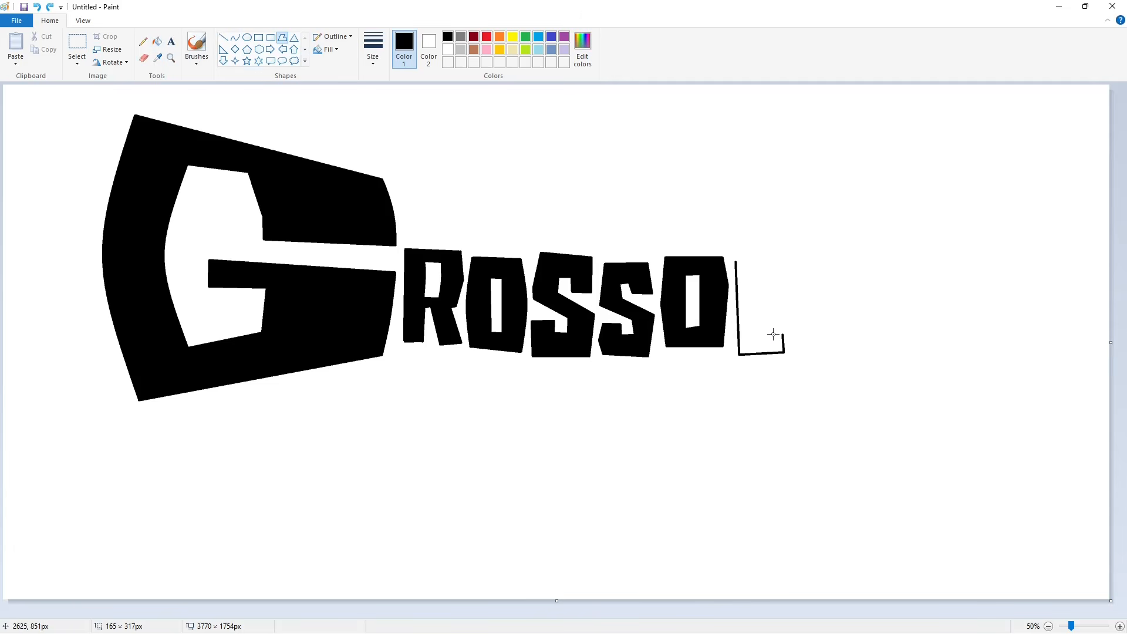
click(762, 334)
click(758, 259)
click(736, 261)
click(157, 41)
click(753, 279)
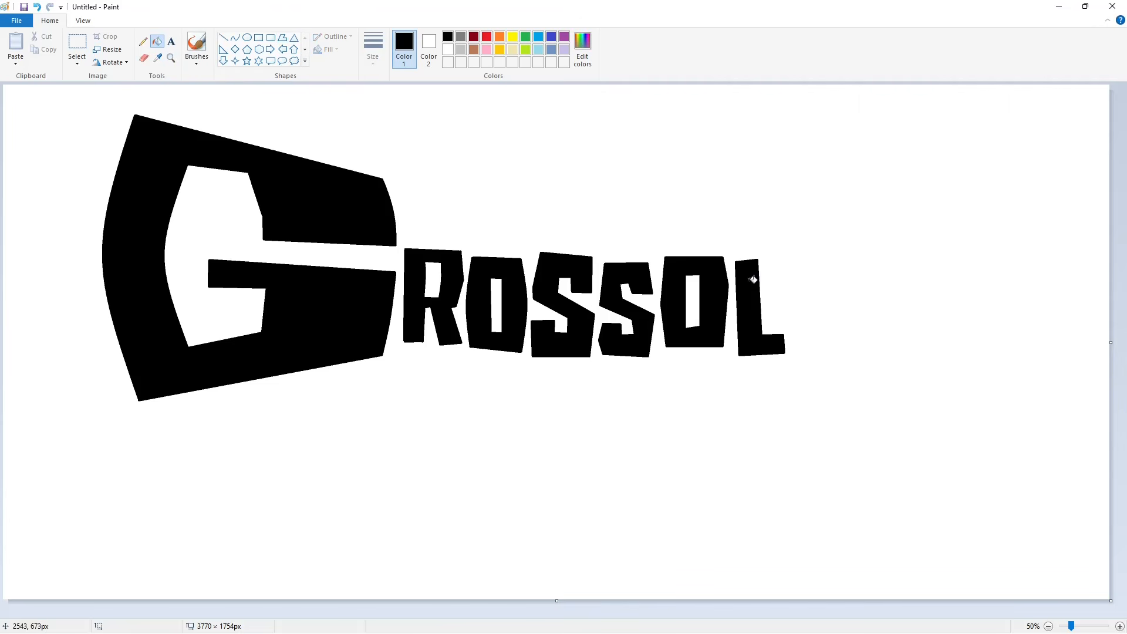
- Draw the six-sided outline of a third letter O after the L with the Polygon tool
click(282, 38)
drag(794, 255, 811, 329)
click(791, 349)
click(844, 350)
click(851, 301)
click(846, 257)
click(794, 255)
- Complete the third O with a narrow, slightly slanted inner opening and fill the letter black
click(825, 328)
click(826, 275)
click(813, 276)
click(156, 41)
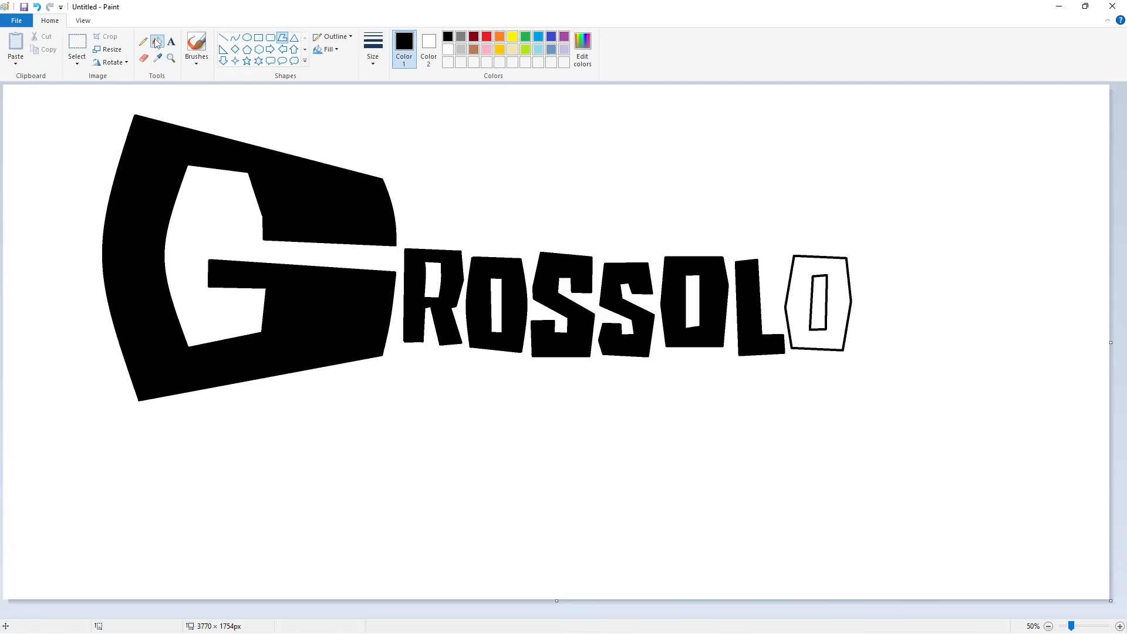
click(798, 305)
- Draw a small angular letter G after the third O as a closed polygon and fill it black
click(282, 38)
drag(866, 259, 857, 302)
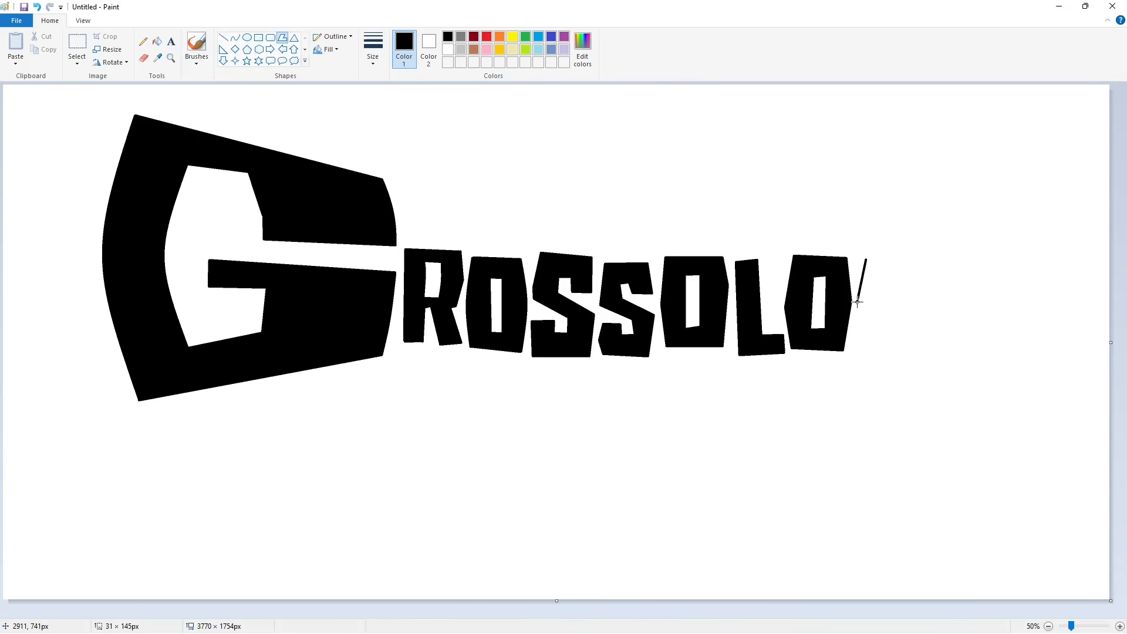
click(862, 352)
click(912, 355)
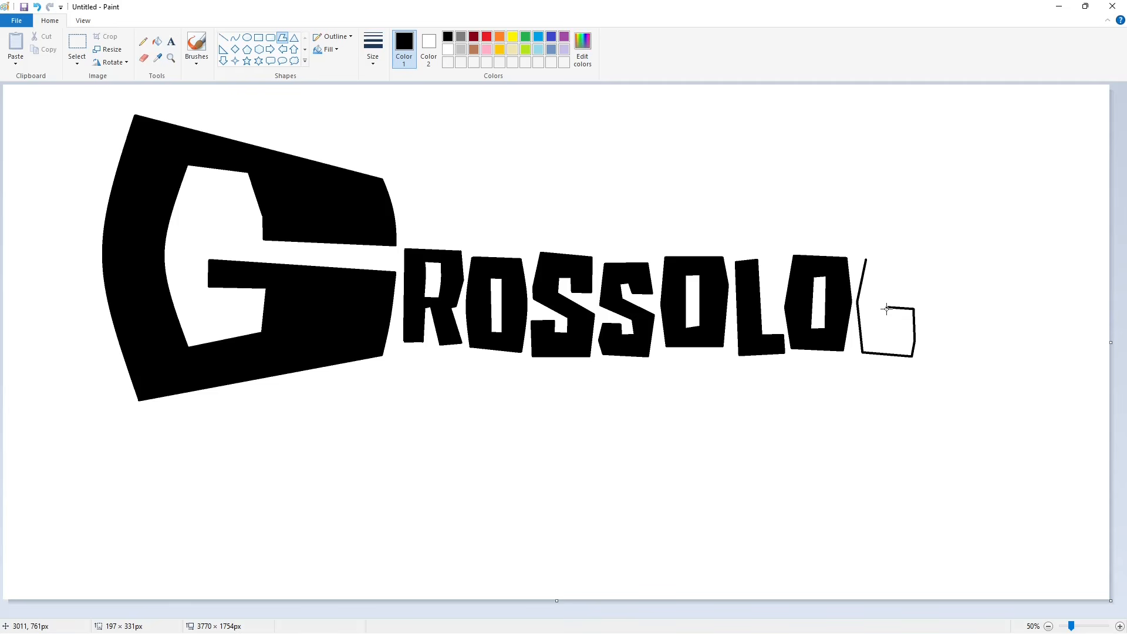
click(878, 278)
click(892, 278)
click(866, 259)
click(768, 234)
click(157, 42)
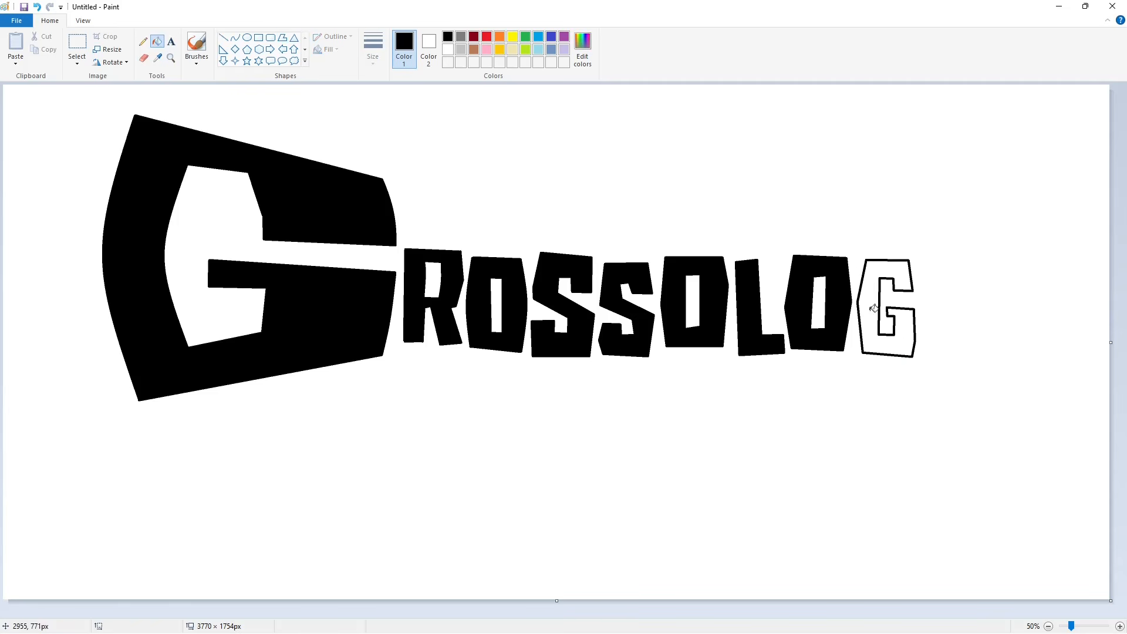
click(870, 308)
- Draw a fork-shaped letter Y after the small G as a closed polygon and fill it black
click(282, 38)
drag(928, 255, 920, 317)
click(935, 321)
click(935, 361)
click(955, 361)
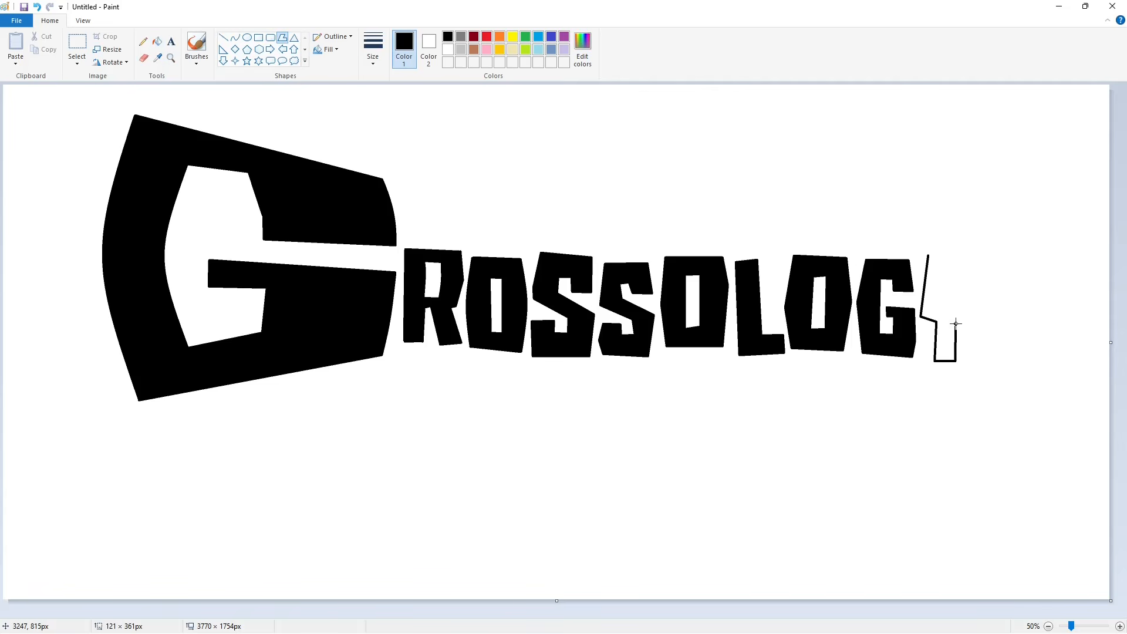
click(972, 258)
click(940, 259)
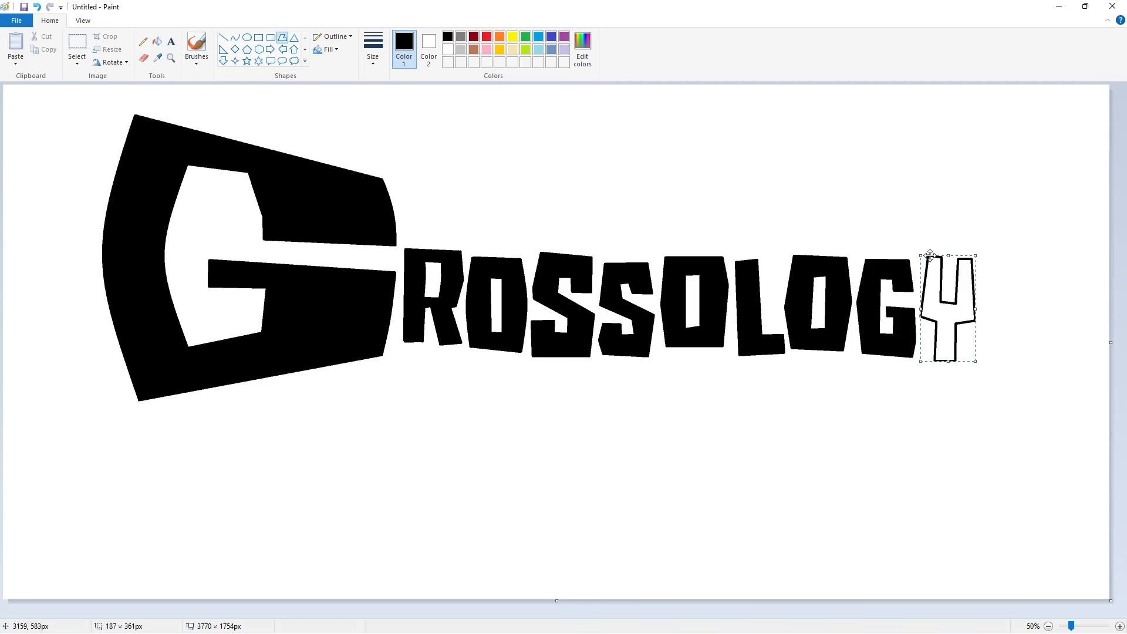
click(928, 255)
click(158, 41)
click(946, 335)
- Set the line thickness to 3px and draw two connected straight lines under the large G and the letters R and O
click(223, 38)
click(373, 49)
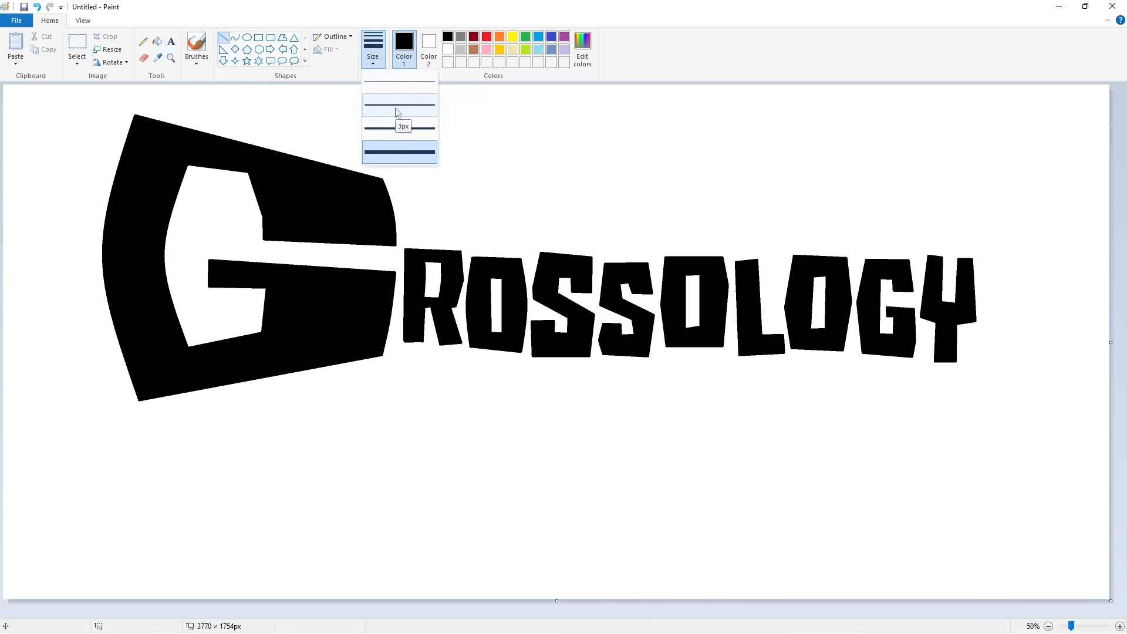
click(397, 112)
mouse_move(154, 402)
mouse_down()
mouse_move(528, 373)
mouse_move(390, 360)
mouse_move(552, 371)
mouse_up()
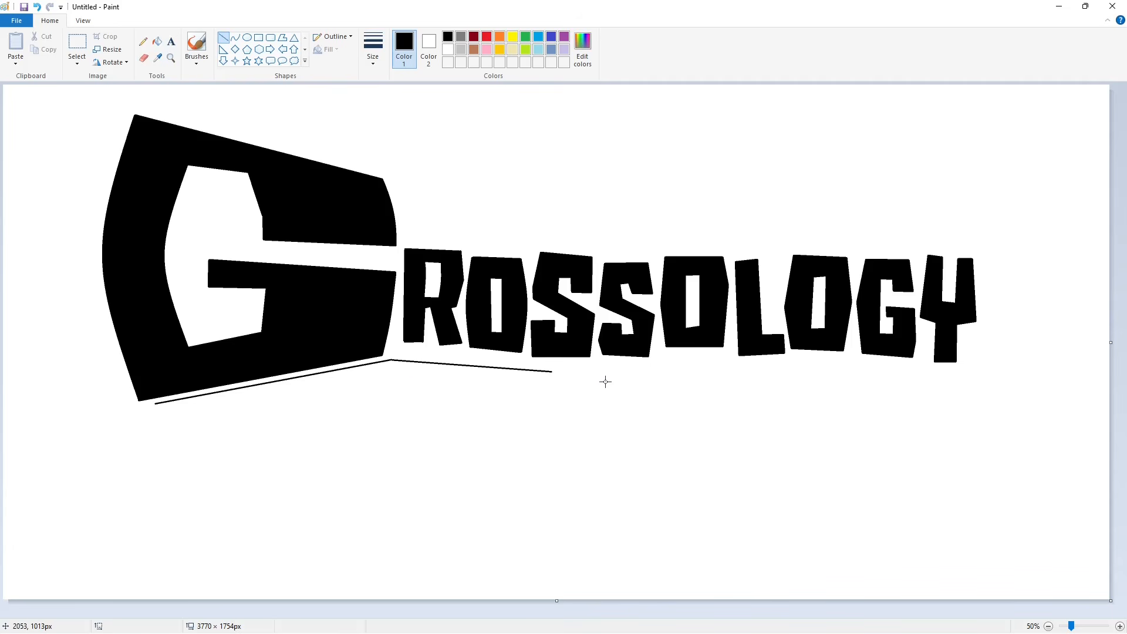
- Draw connected curves from the free end of the underline, forming a rounded corner and a wavy edge running downward
click(234, 37)
drag(555, 407, 554, 405)
click(561, 374)
click(567, 398)
click(609, 403)
click(550, 416)
click(550, 429)
click(637, 420)
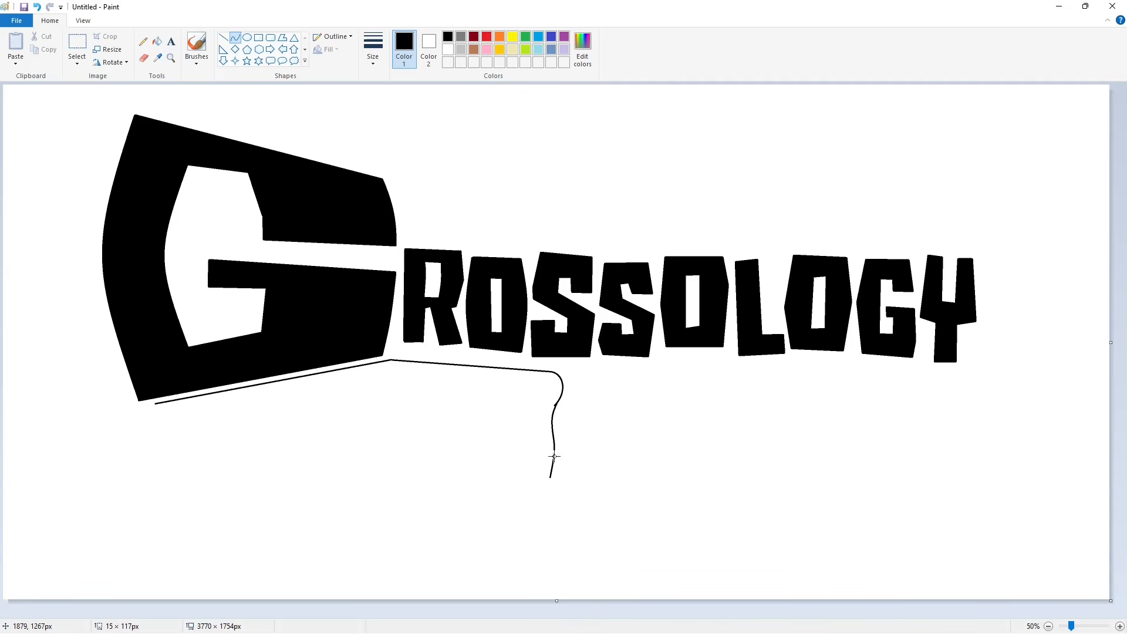
- Extend the outline with curves that form a narrow rounded drip and a shorter drip to its left
mouse_move(554, 456)
mouse_down()
mouse_move(549, 477)
mouse_move(543, 444)
mouse_up()
click(552, 418)
click(534, 417)
click(618, 440)
click(518, 462)
click(649, 465)
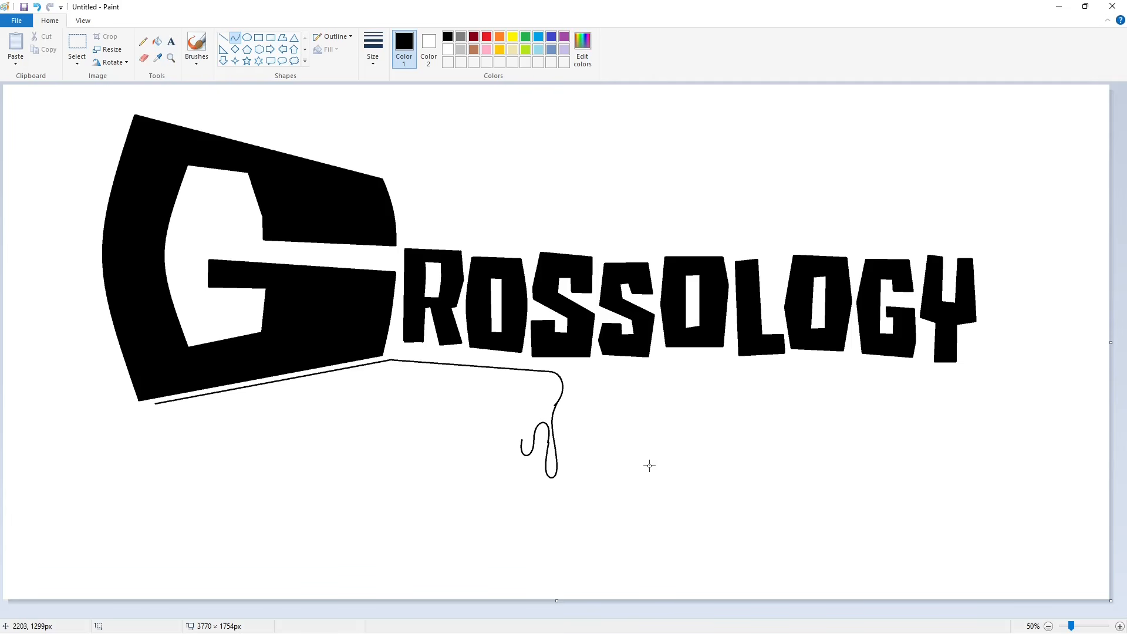
- Continue the outline leftward with a high arch sloping down into a small rounded drip
drag(490, 469, 488, 476)
click(527, 419)
click(499, 420)
click(487, 480)
click(486, 500)
click(477, 510)
click(500, 508)
- Curve the outline over a small hump and down around the rounded tip of a long central drip
drag(471, 494, 458, 511)
click(468, 481)
click(457, 491)
click(530, 500)
mouse_move(440, 557)
mouse_down()
mouse_move(436, 516)
mouse_move(435, 564)
mouse_up()
click(461, 531)
click(462, 554)
click(445, 573)
click(441, 560)
click(433, 552)
click(524, 552)
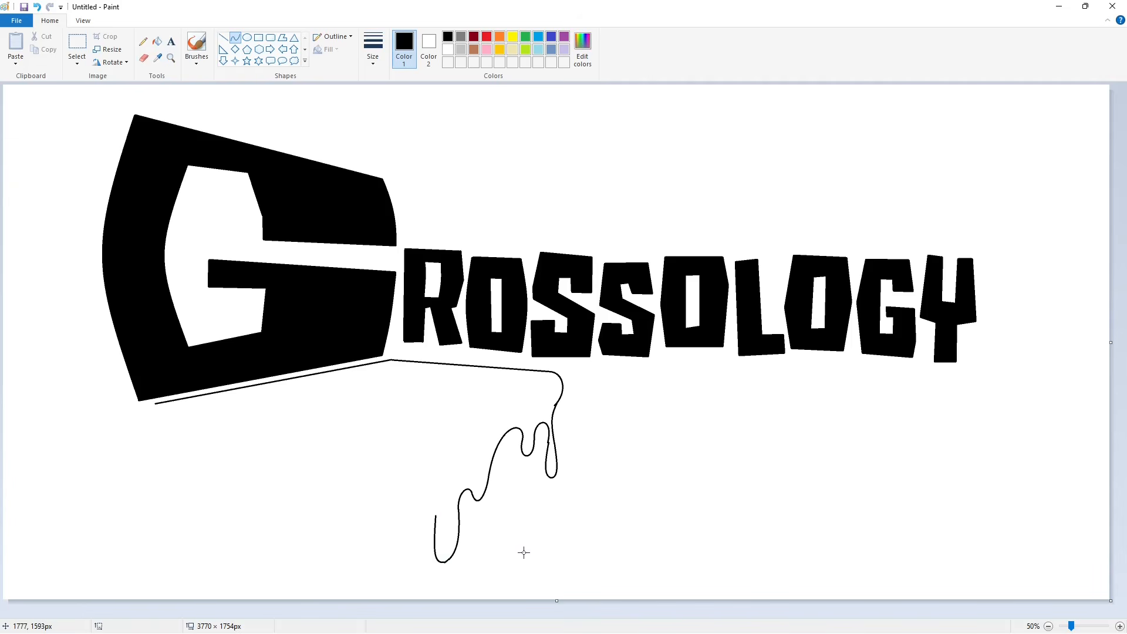
- Draw the arch left of the long drip, a narrow drip beside it, and a curve rising to its left
drag(402, 495, 443, 460)
click(399, 449)
click(390, 509)
click(394, 520)
click(398, 521)
mouse_move(392, 501)
mouse_down()
mouse_move(349, 433)
mouse_move(403, 466)
mouse_up()
click(450, 528)
key(ctrl+z)
click(393, 520)
click(404, 520)
drag(392, 454, 385, 429)
- Close the drip outline with a straight line to the underline's left end and fill the shape black
click(223, 37)
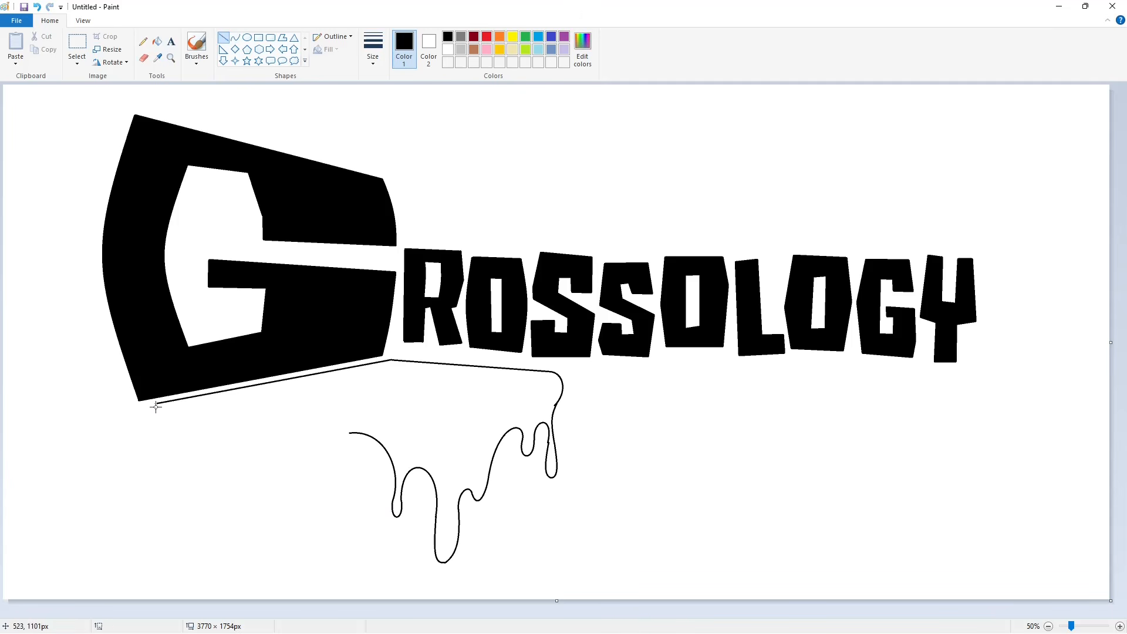
drag(155, 405, 350, 433)
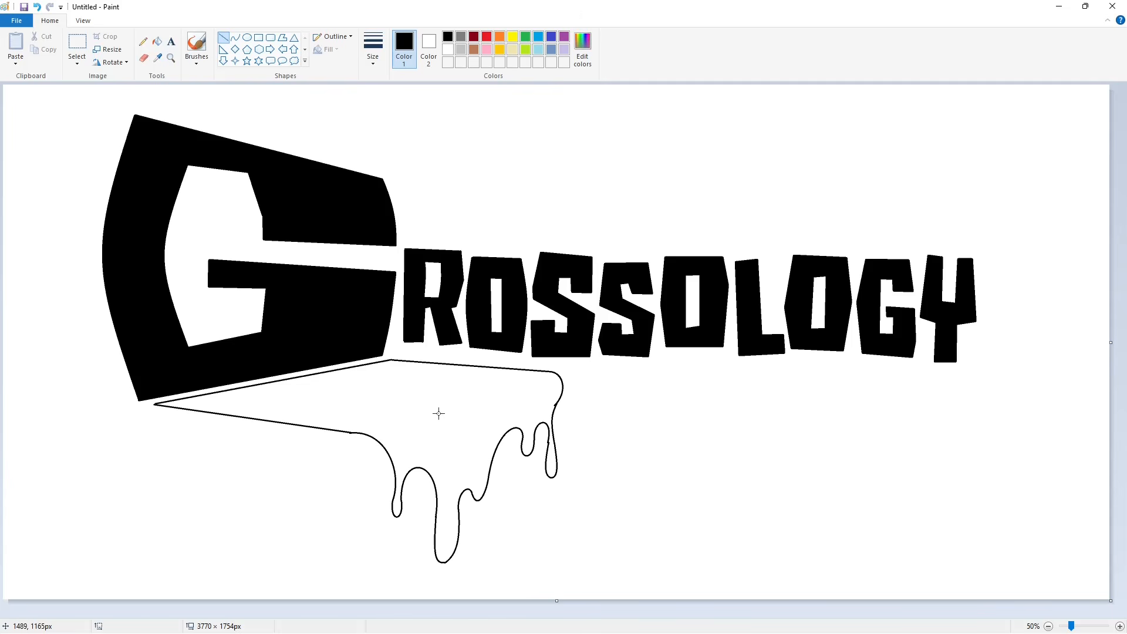
click(158, 42)
click(389, 421)
- Smooth the joint between the drip shape's straight lower edge and its first curve with a short black line
click(1120, 627)
scroll(432, 500, down, 6)
drag(409, 614, 522, 614)
click(223, 37)
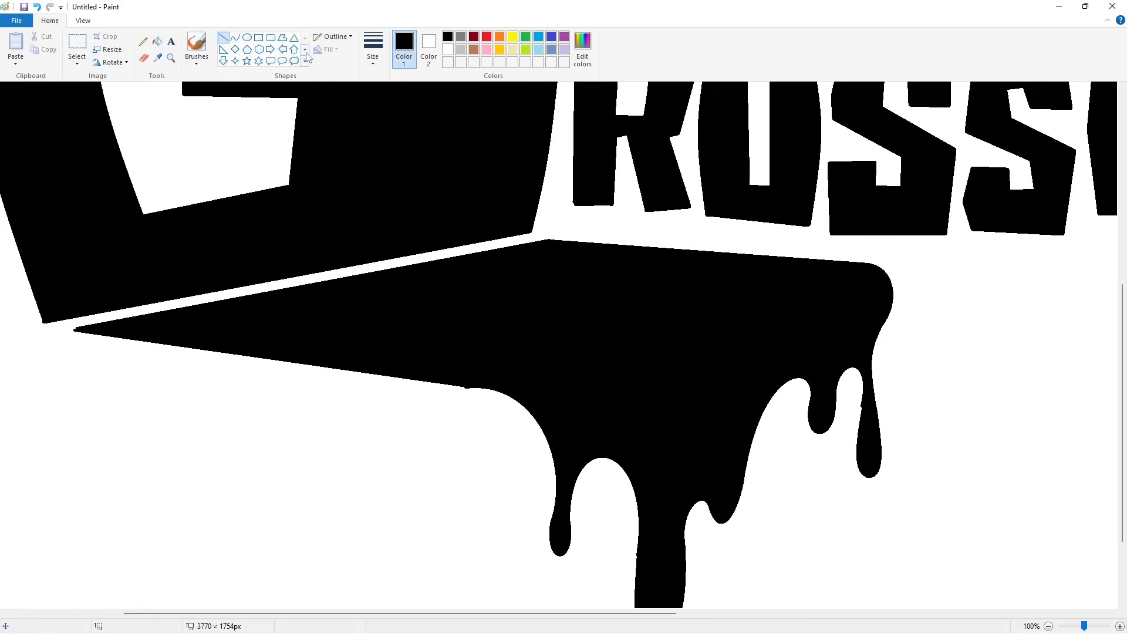
click(448, 49)
click(448, 38)
drag(308, 370, 540, 405)
key(Down)
key(Down)
click(493, 287)
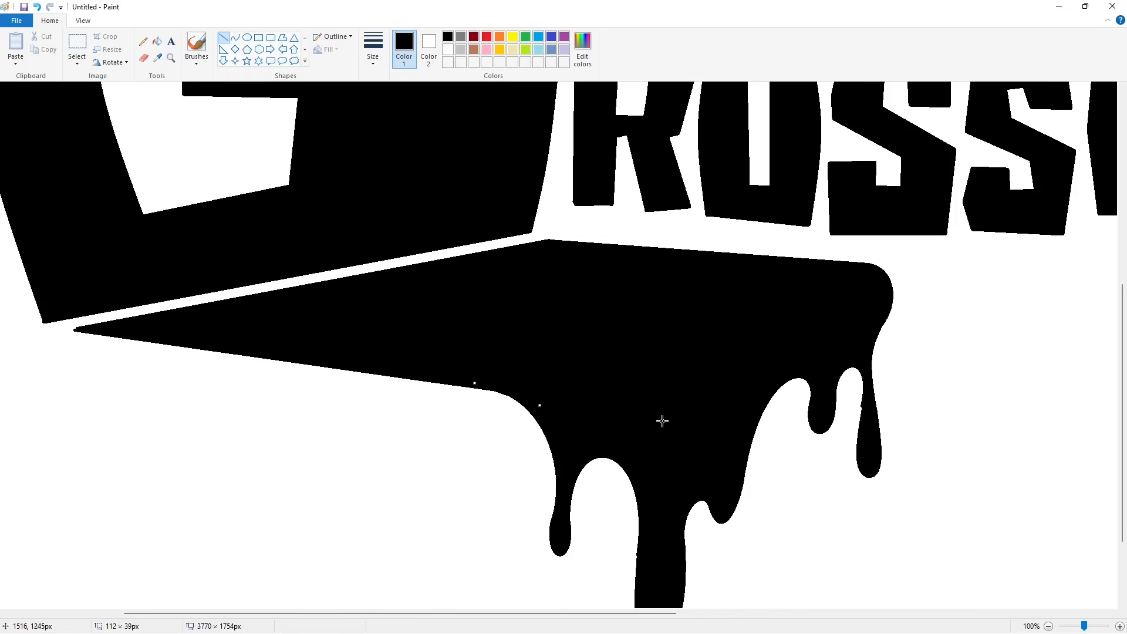
click(662, 421)
- Trim the outer edge of the leftmost narrow drip with a short white line
drag(507, 614, 528, 614)
scroll(470, 352, down, 3)
click(448, 50)
drag(509, 396, 504, 436)
key(Left)
key(Left)
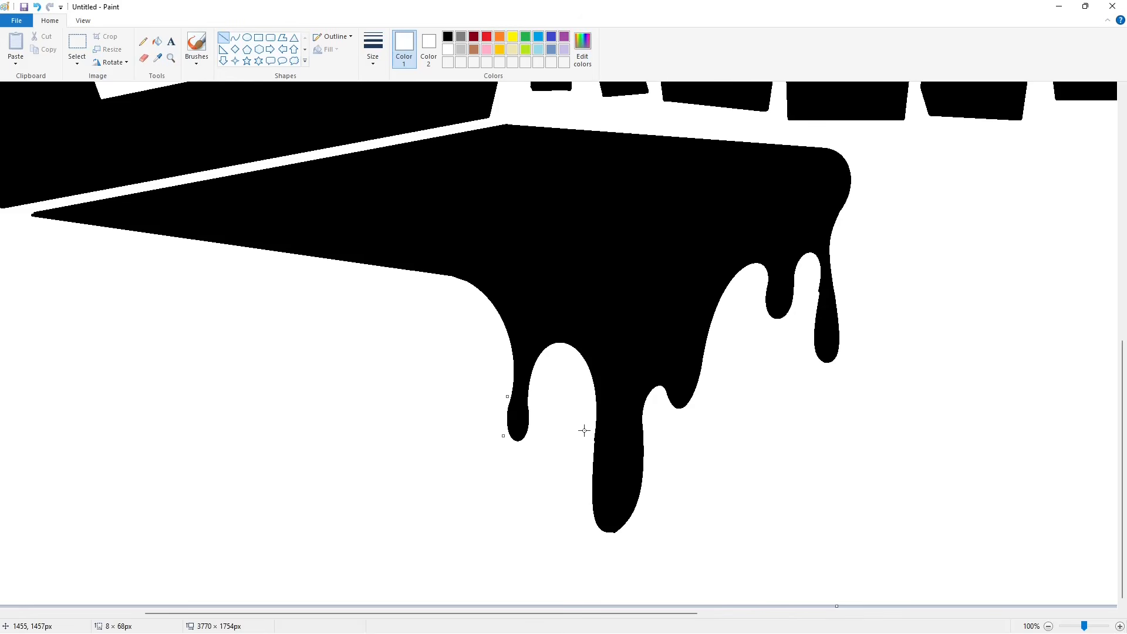
drag(616, 612, 700, 609)
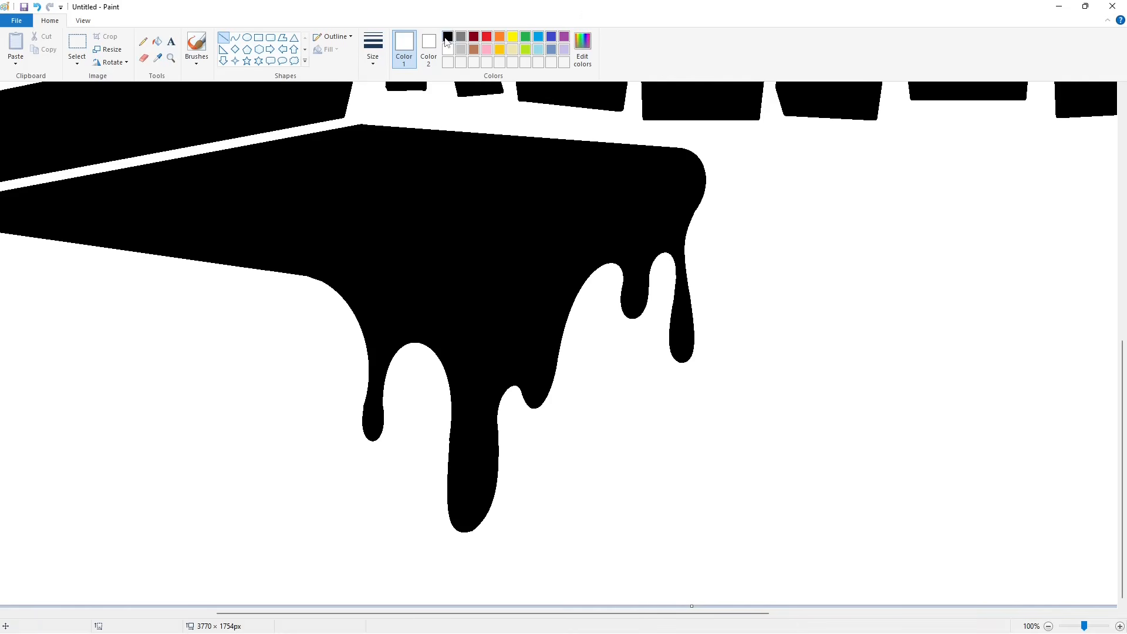
- Touch up the edges around the rightmost drip with short black and white lines
click(448, 37)
mouse_move(677, 268)
mouse_down()
mouse_move(677, 284)
mouse_move(702, 281)
mouse_up()
scroll(762, 251, up, 2)
click(448, 50)
click(878, 308)
ctrl+scroll(695, 297, down, 1)
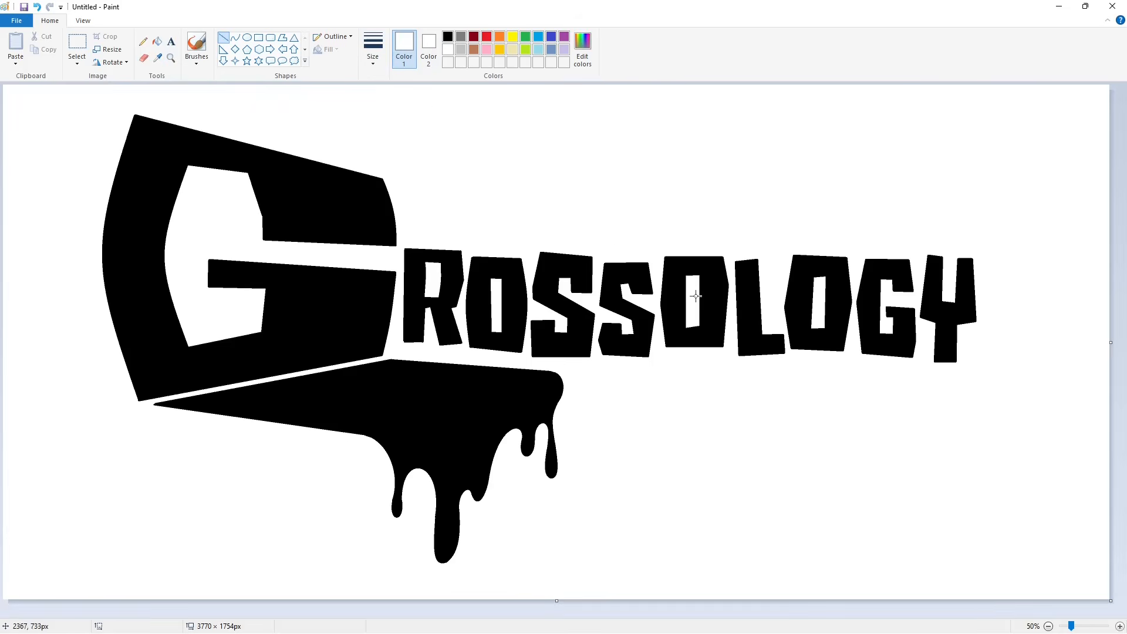
- Fill the large G purple and draw two thin black dividing lines across its left stroke and its crossbar
click(157, 42)
click(564, 37)
click(373, 218)
click(224, 39)
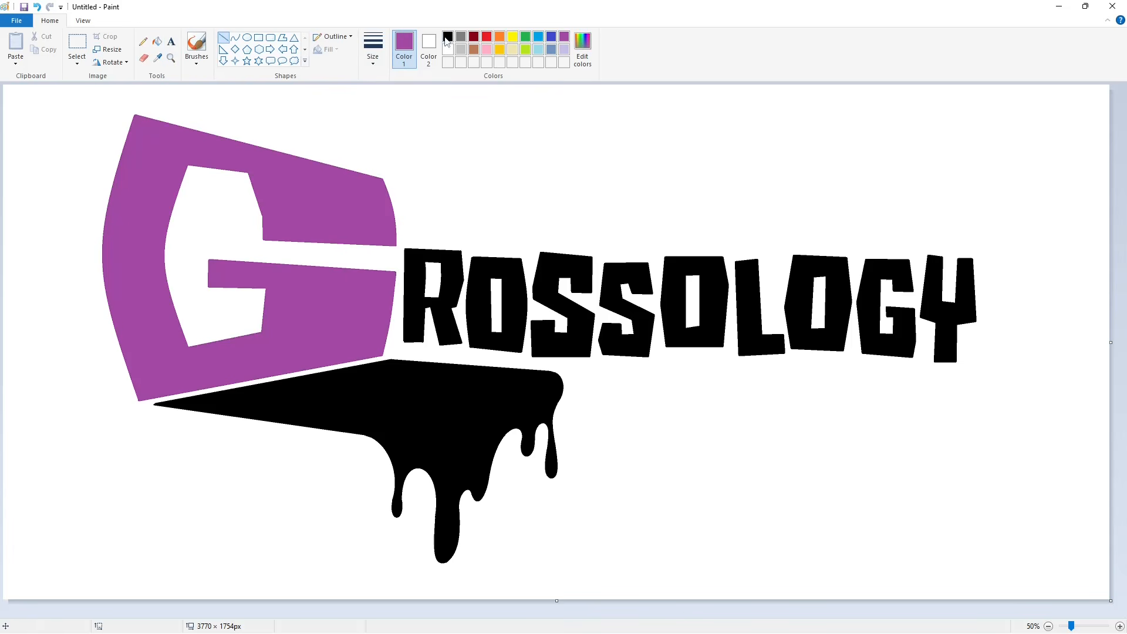
click(446, 38)
drag(179, 302, 88, 316)
drag(401, 278, 191, 285)
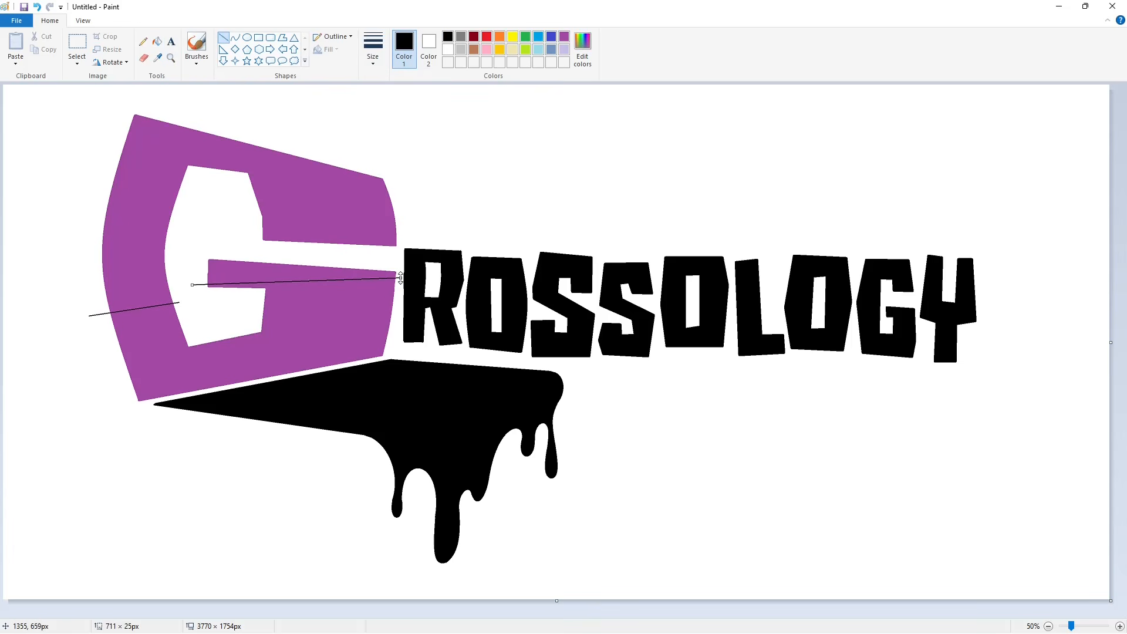
- Cut the dividing lines at the edges of the G with white lines and fill the overhanging ends white
ctrl+scroll(628, 506, up, 1)
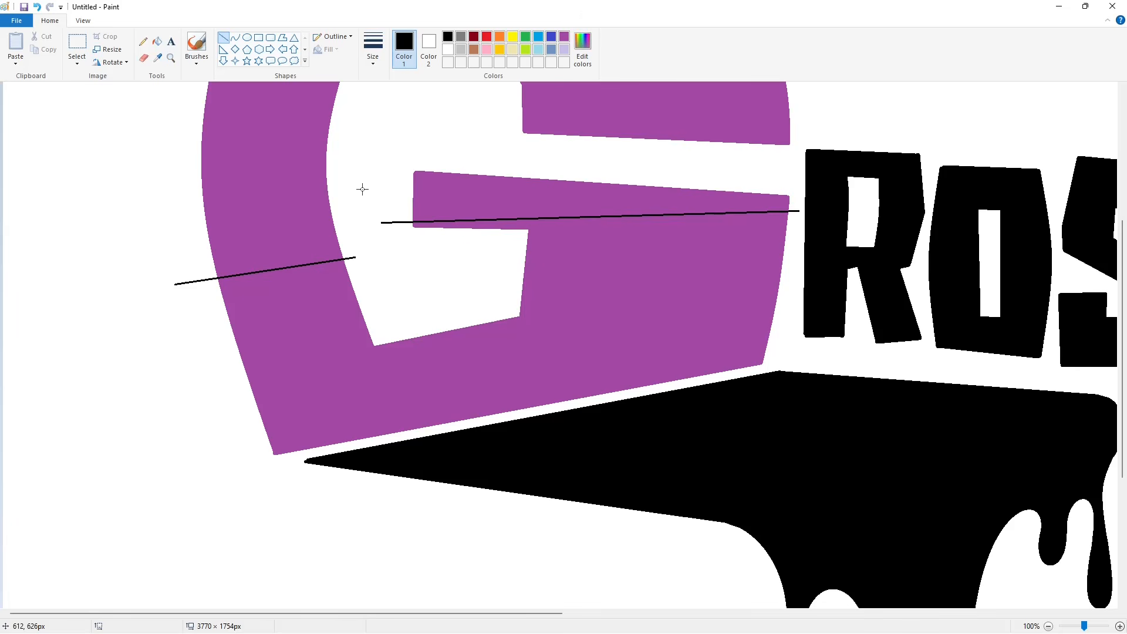
click(447, 49)
drag(343, 255, 347, 264)
click(388, 262)
drag(411, 217, 411, 227)
click(483, 267)
drag(791, 203, 791, 221)
click(157, 41)
click(198, 280)
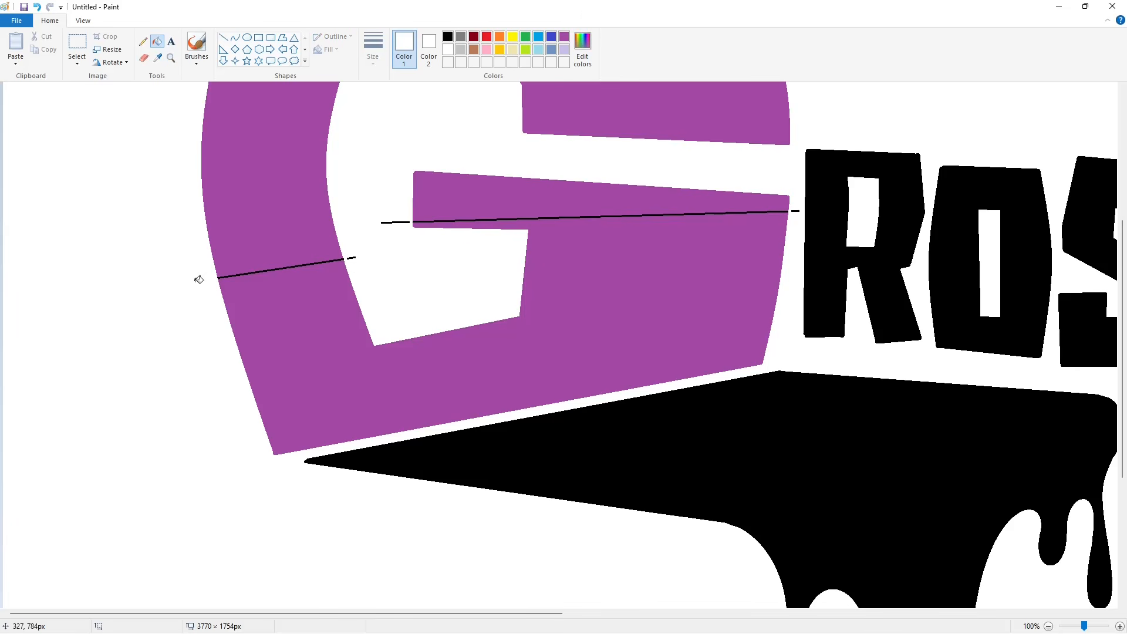
click(354, 257)
click(398, 222)
click(1048, 626)
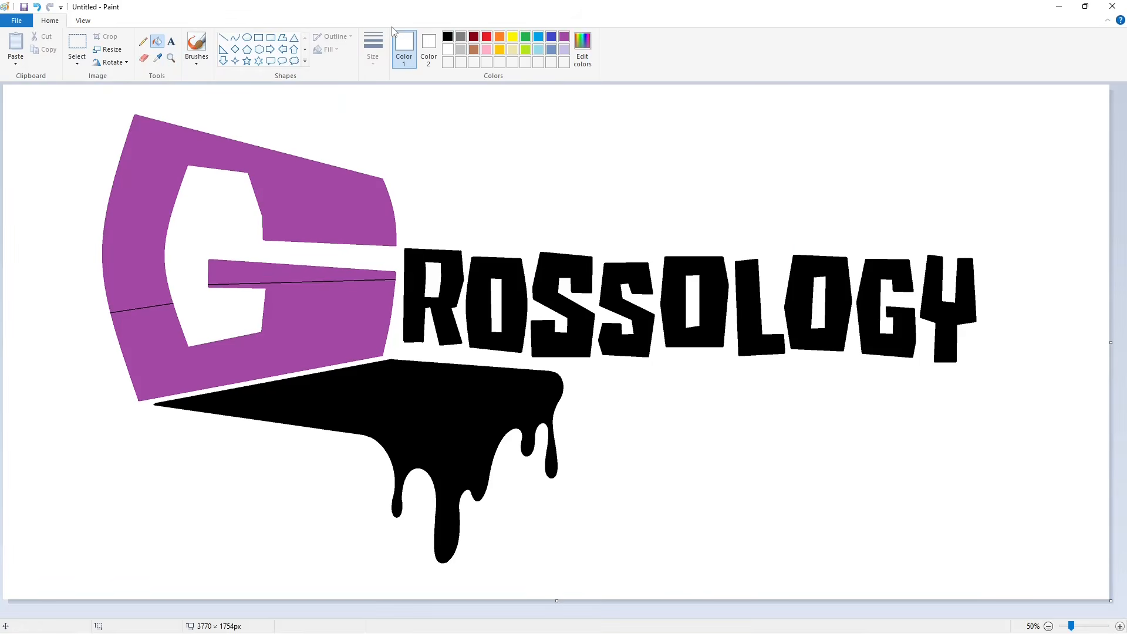
- Fill the lower section of the large G black and mix a darker green custom color
click(448, 36)
click(336, 327)
click(526, 36)
click(582, 50)
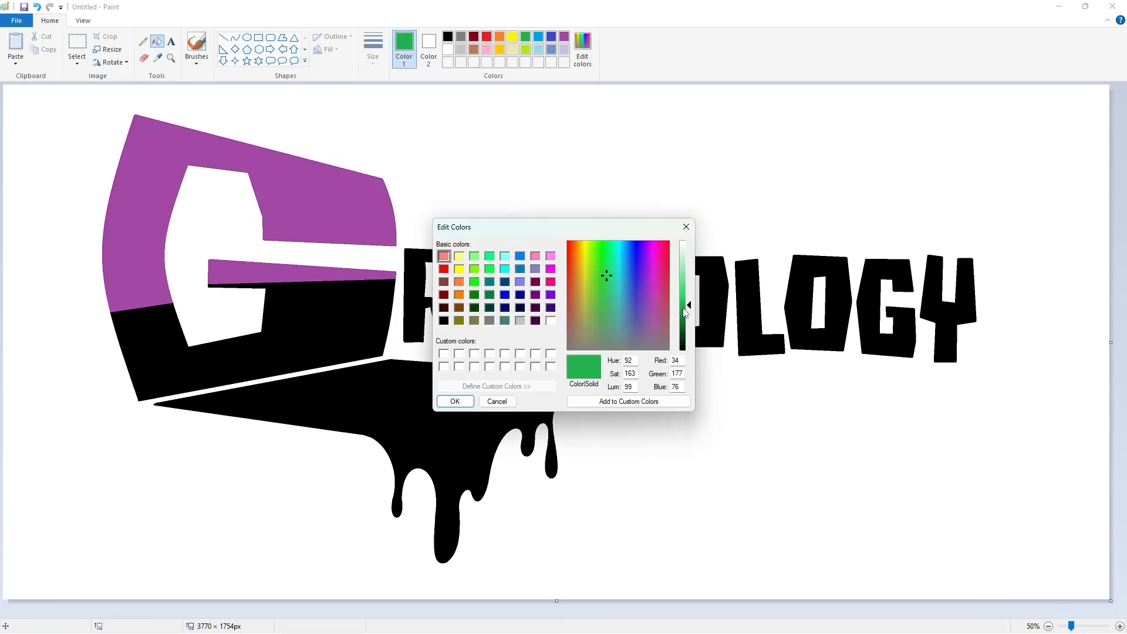
drag(689, 305, 687, 329)
click(455, 402)
- Mix a very dark grey custom color and fill the large G's upper section and crossbar strip with it
click(448, 37)
click(582, 49)
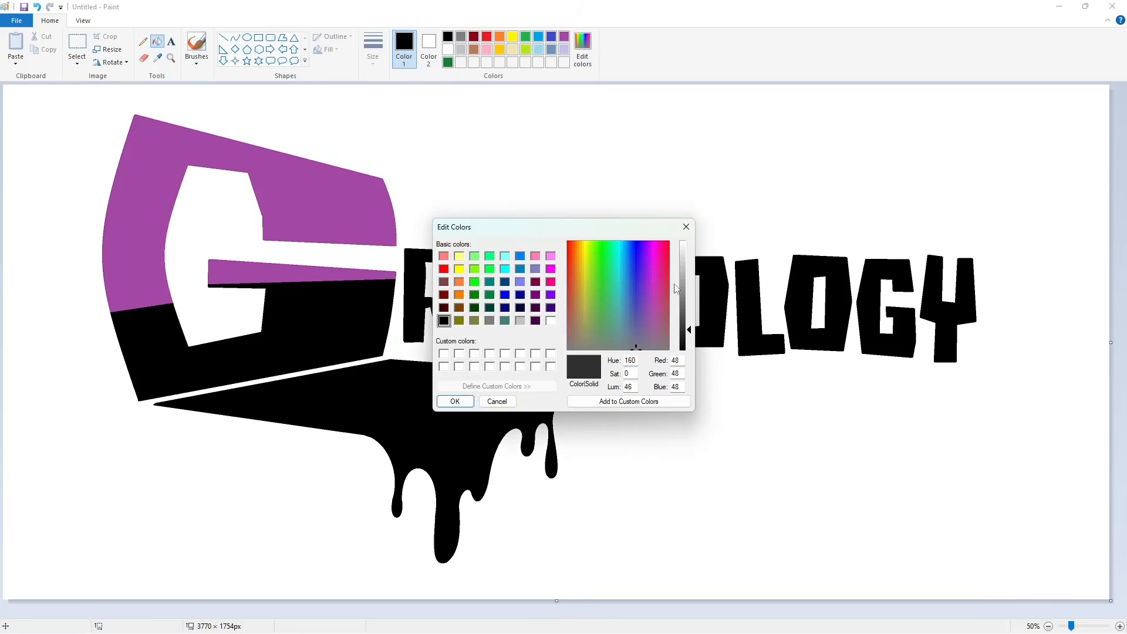
click(468, 396)
click(311, 205)
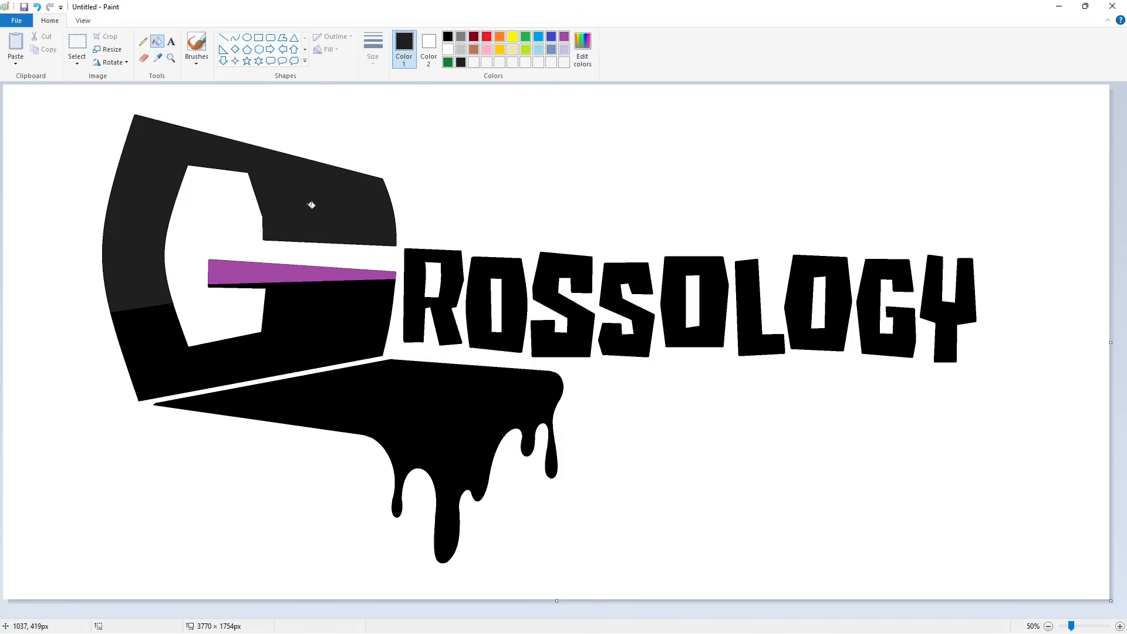
click(355, 272)
- Fill each of the small letters ROSSOLOGY with the dark grey custom color
click(414, 296)
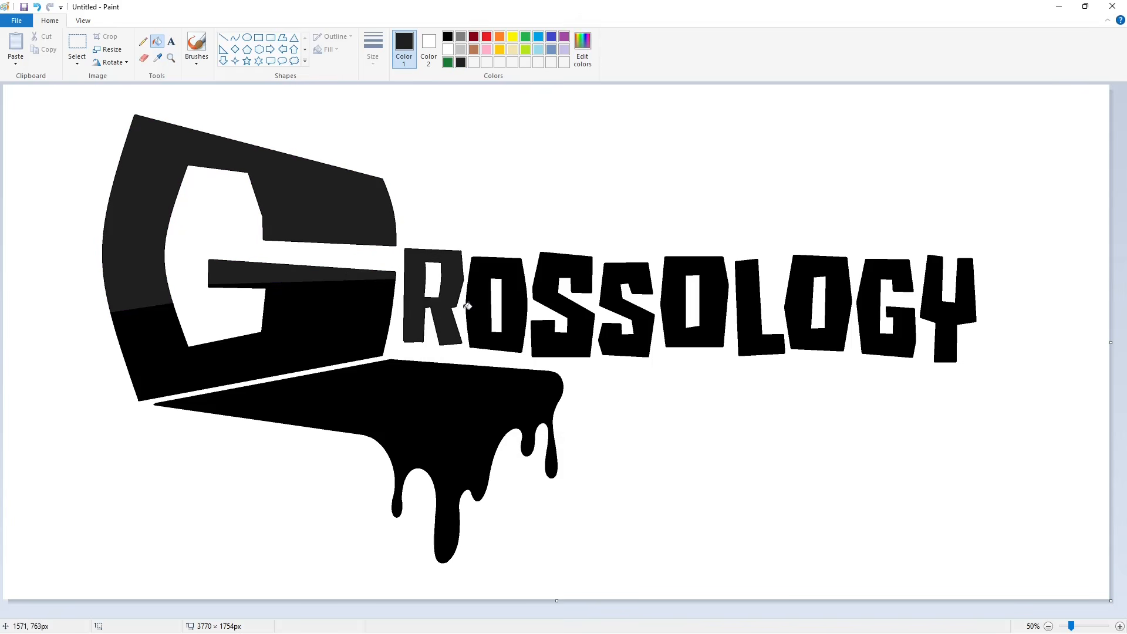
click(478, 306)
click(566, 308)
click(604, 319)
click(660, 330)
click(752, 340)
click(808, 335)
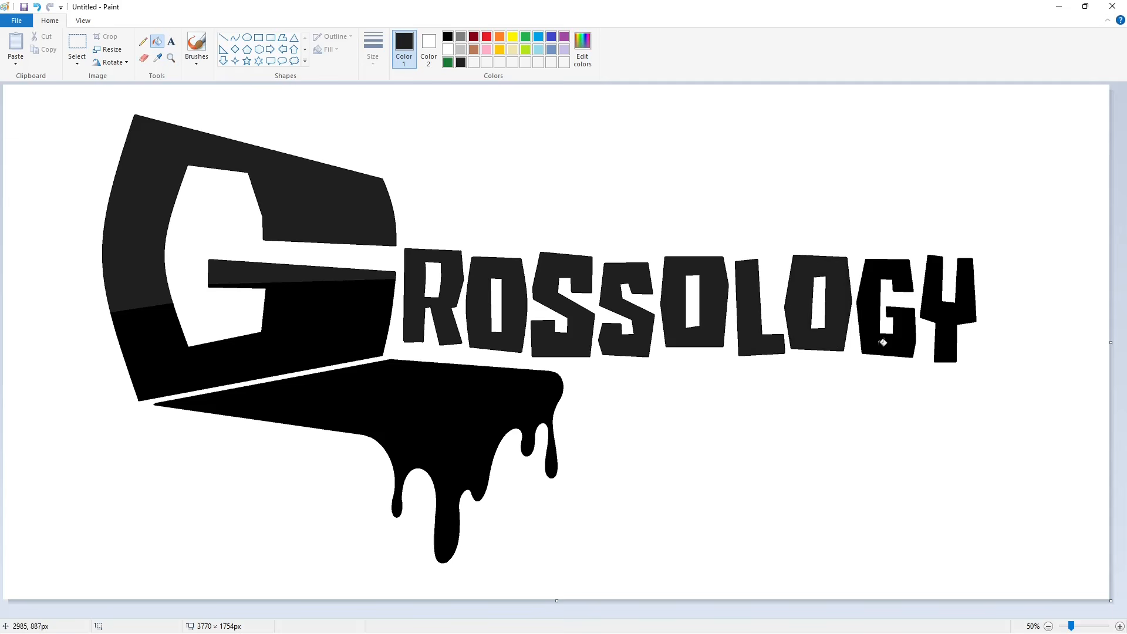
click(882, 341)
click(945, 343)
- Mix a green custom color of RGB 27, 139, 61 and fill the large G's lower section and the drip shape
click(449, 62)
click(342, 312)
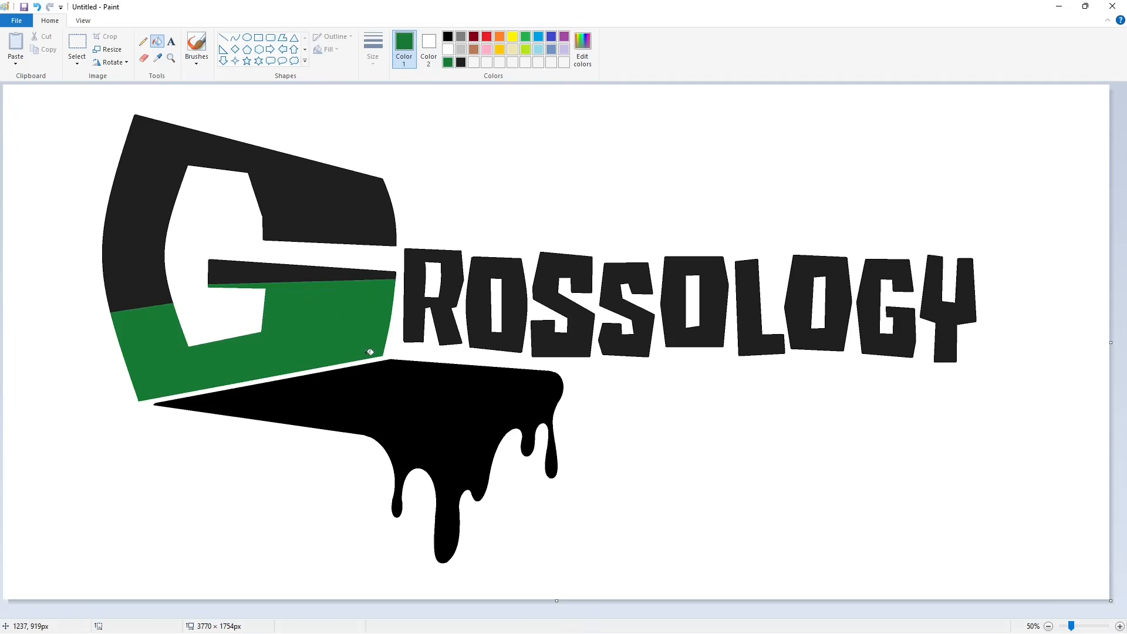
click(584, 53)
drag(686, 320, 687, 316)
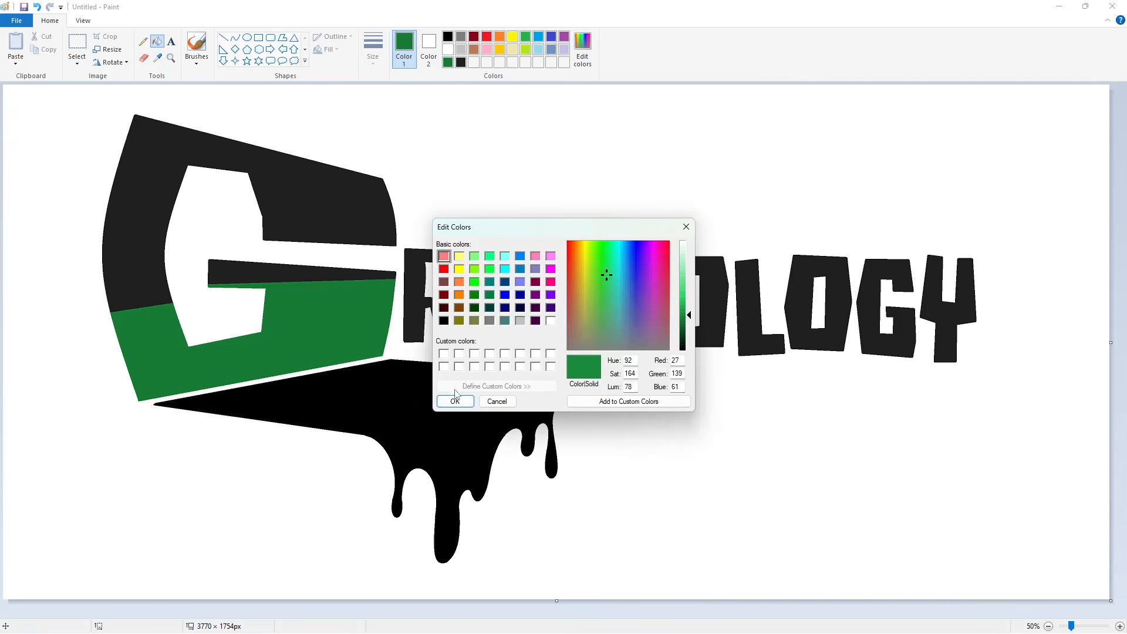
click(455, 402)
click(309, 332)
click(430, 415)
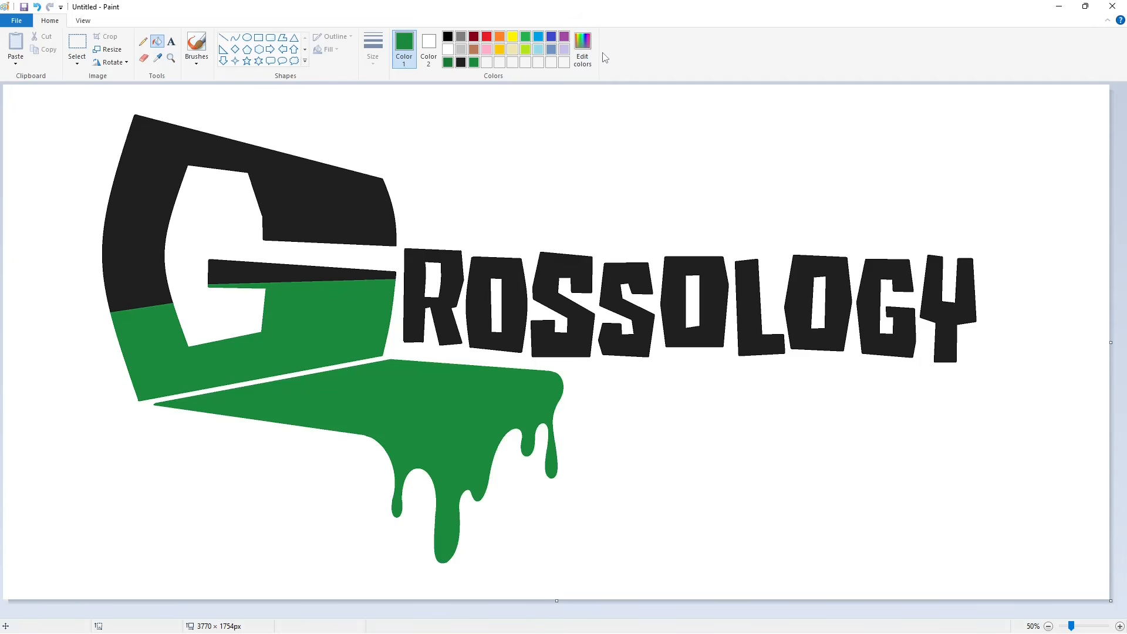